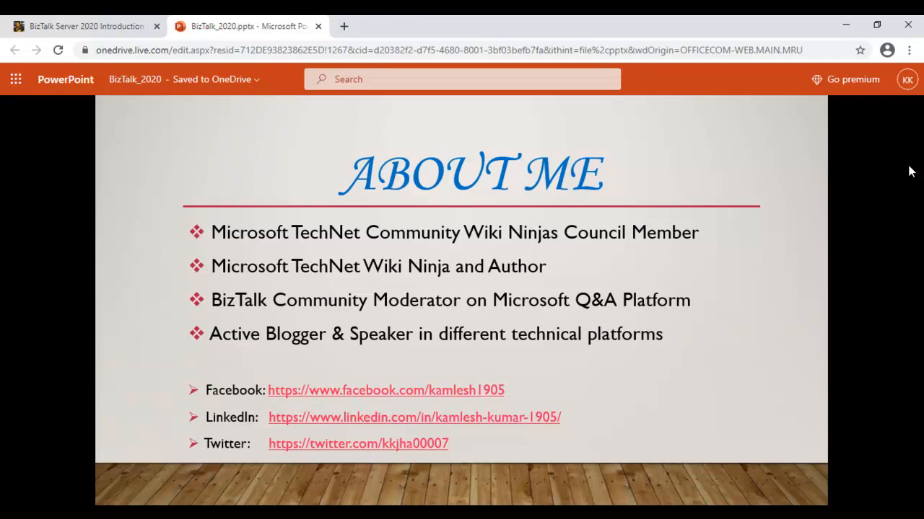
- Switch to the BizTalk Server 2020 introduction article and highlight the release date in its Introduction section
{"action": "key", "text": "ctrl+Tab"}
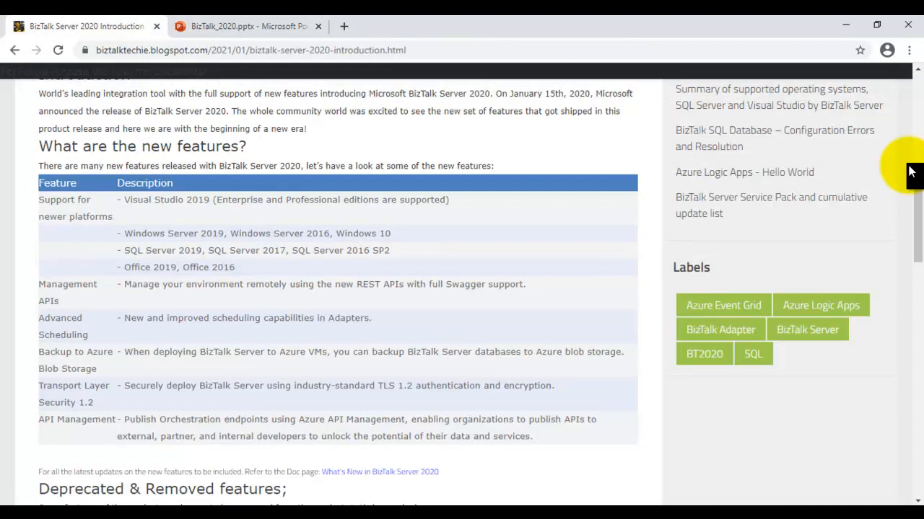
{"action": "scroll", "coordinate": [911, 171], "scroll_direction": "up", "scroll_amount": 2}
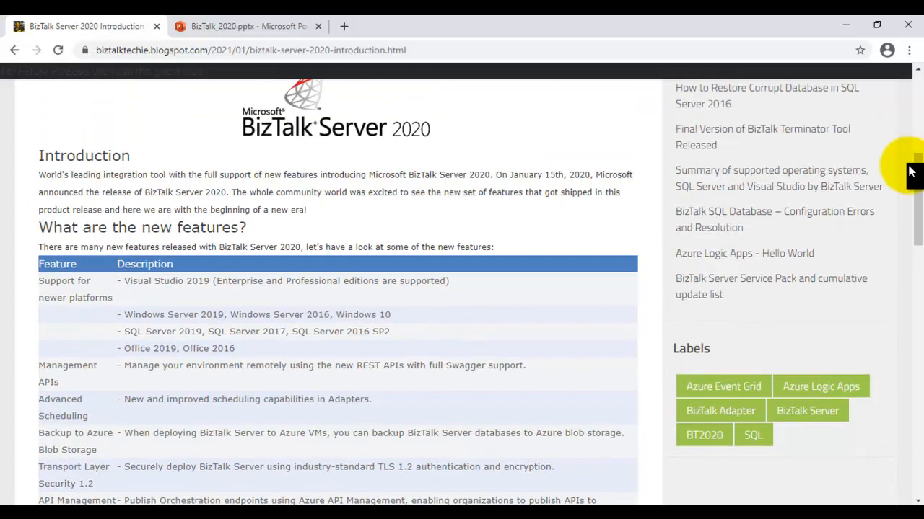
{"action": "scroll", "coordinate": [911, 171], "scroll_direction": "up", "scroll_amount": 1}
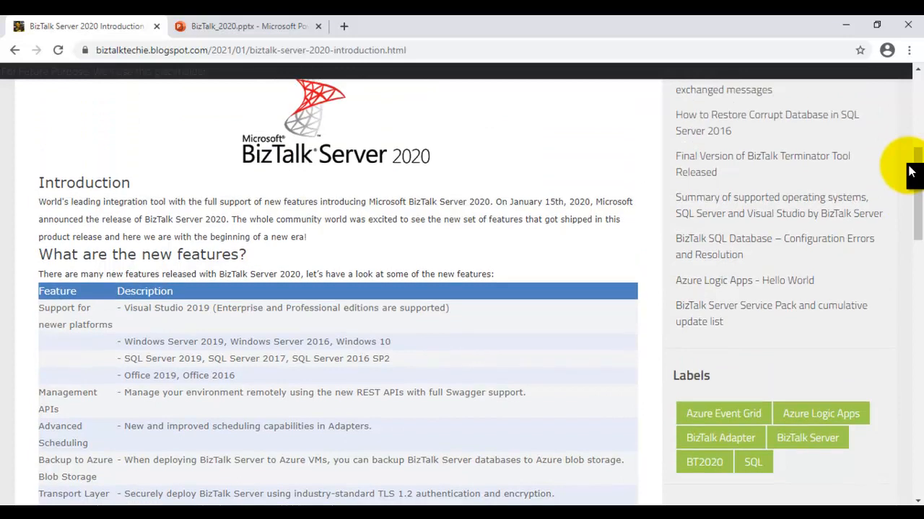
{"action": "left_click", "coordinate": [495, 201]}
{"action": "left_click_drag", "start_coordinate": [532, 198], "coordinate": [590, 202]}
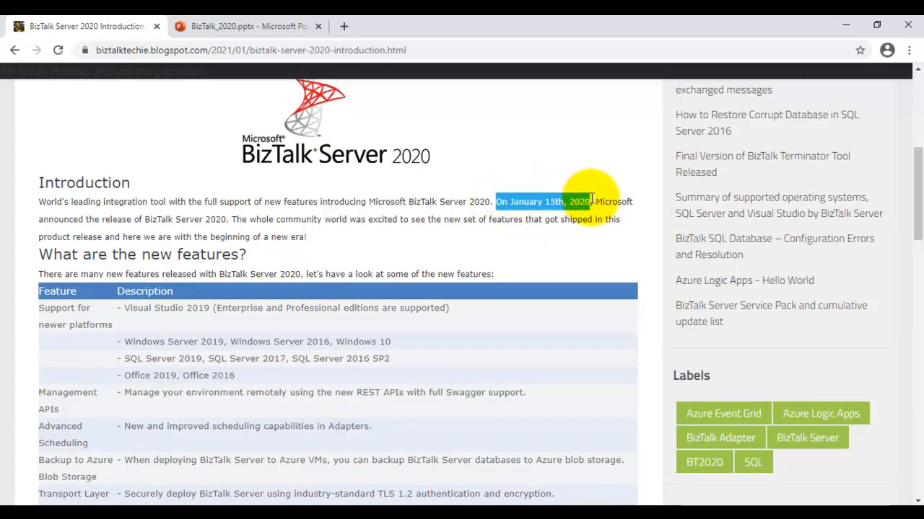
- Review the article's table of new features and highlight the Advanced Scheduling entry
{"action": "scroll", "coordinate": [202, 252], "scroll_direction": "down", "scroll_amount": 2}
{"action": "scroll", "coordinate": [179, 236], "scroll_direction": "down", "scroll_amount": 1}
{"action": "scroll", "coordinate": [142, 221], "scroll_direction": "up", "scroll_amount": 1}
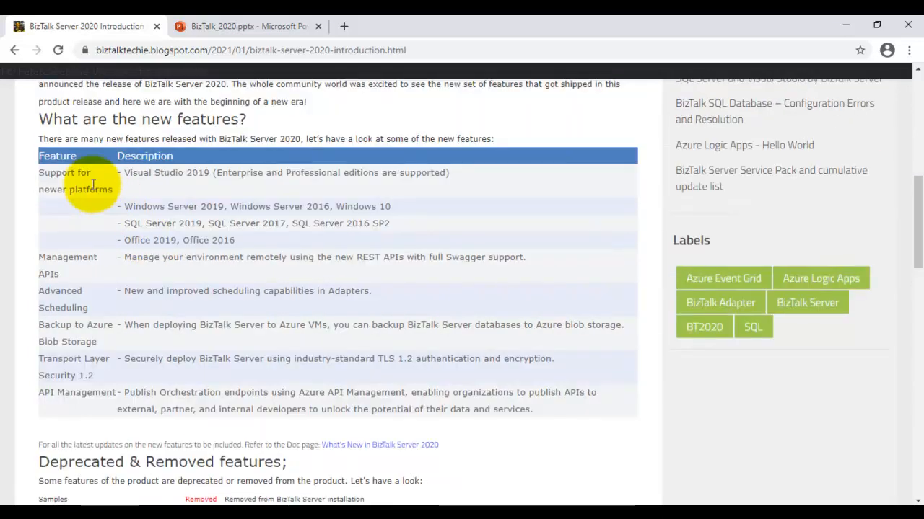
{"action": "left_click_drag", "start_coordinate": [42, 156], "coordinate": [535, 412]}
{"action": "left_click", "coordinate": [264, 329]}
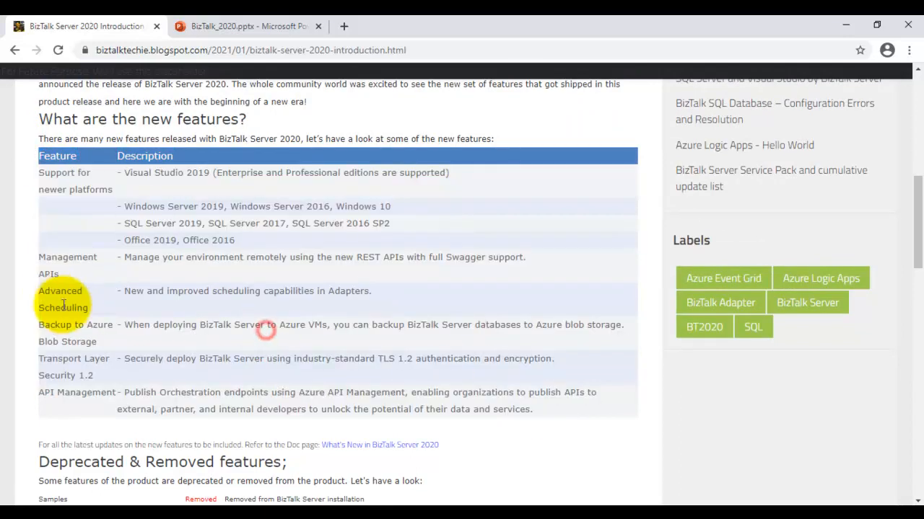
{"action": "left_click_drag", "start_coordinate": [41, 291], "coordinate": [90, 309]}
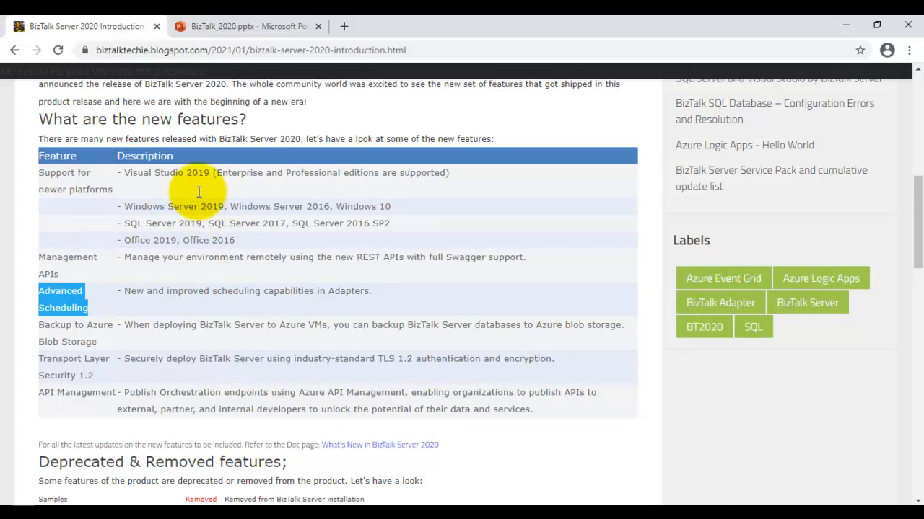
- Advance the presentation to the Advanced Scheduling Feature Demo slide and switch to the BizTalk Server Administration Console
{"action": "left_click", "coordinate": [230, 27]}
{"action": "key", "text": "Right"}
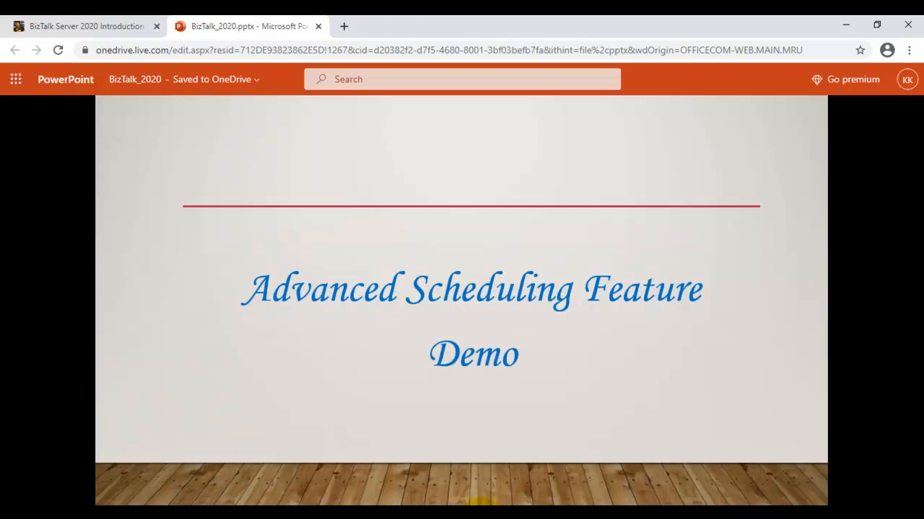
{"action": "mouse_move", "coordinate": [482, 499]}
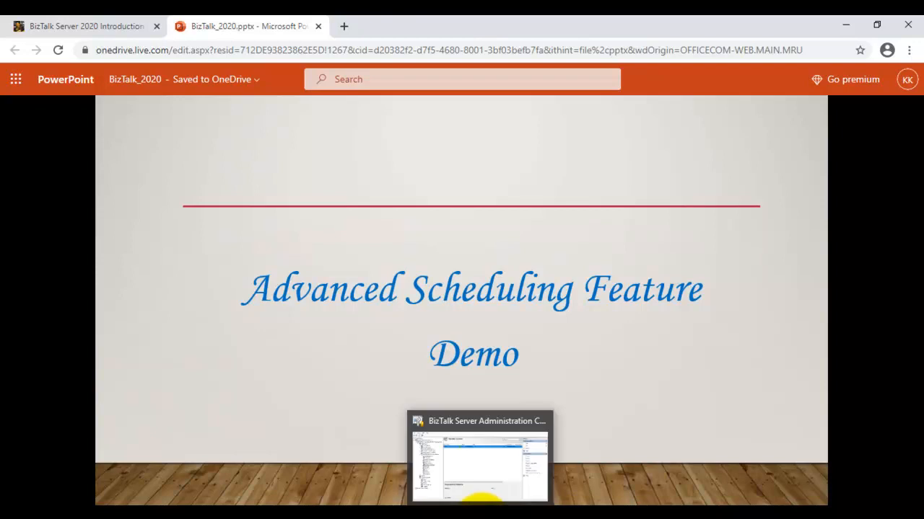
{"action": "left_click", "coordinate": [498, 469]}
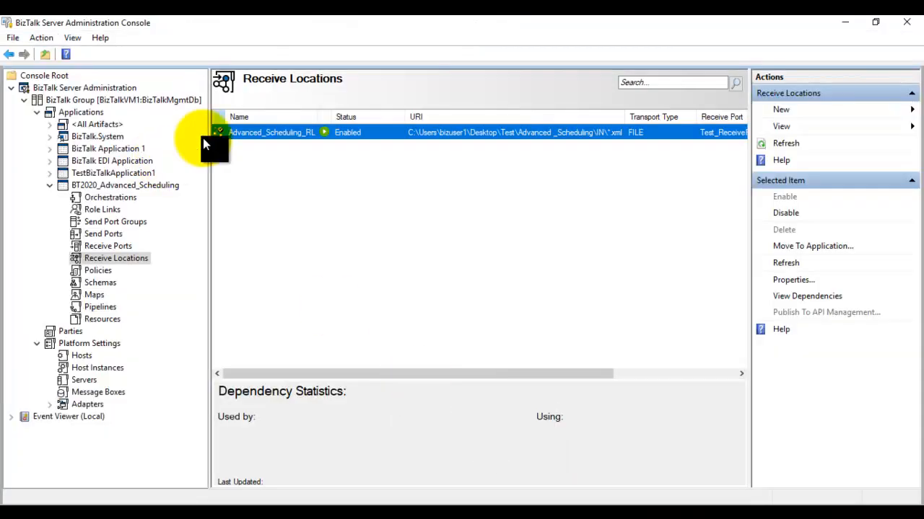
- Review the artifacts of the BT2020_Advanced_Scheduling application and its list of receive locations
{"action": "left_click", "coordinate": [347, 249]}
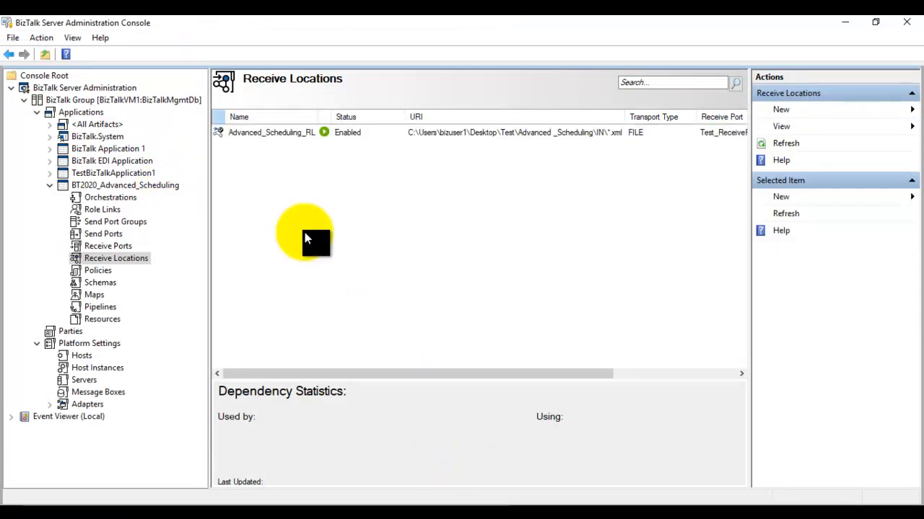
{"action": "left_click", "coordinate": [177, 186]}
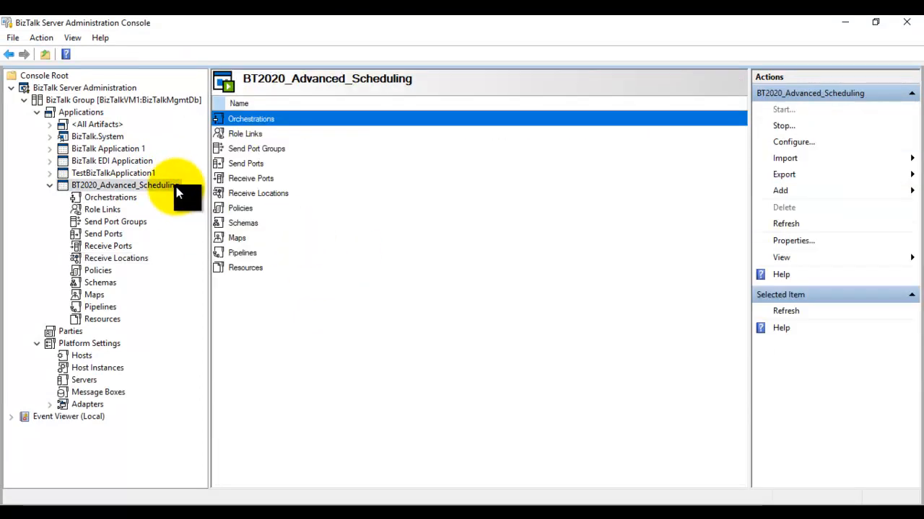
{"action": "left_click", "coordinate": [339, 352]}
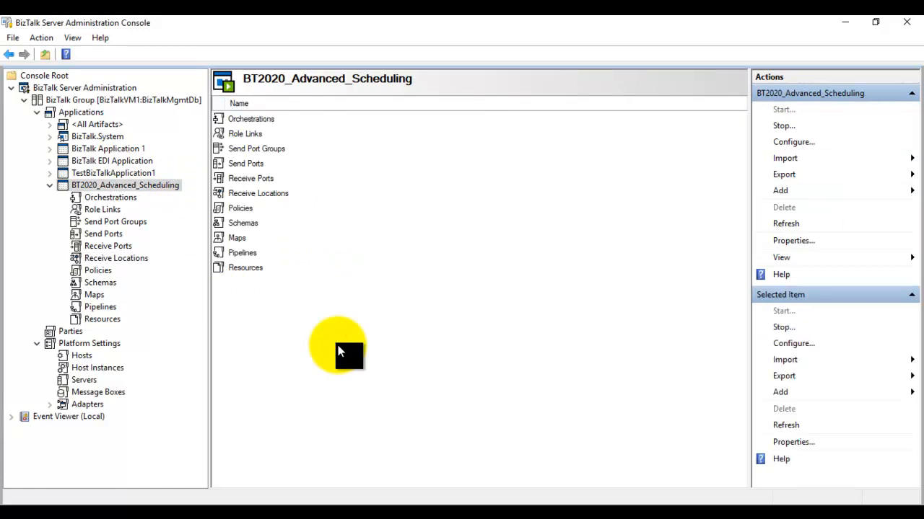
{"action": "left_click", "coordinate": [135, 261]}
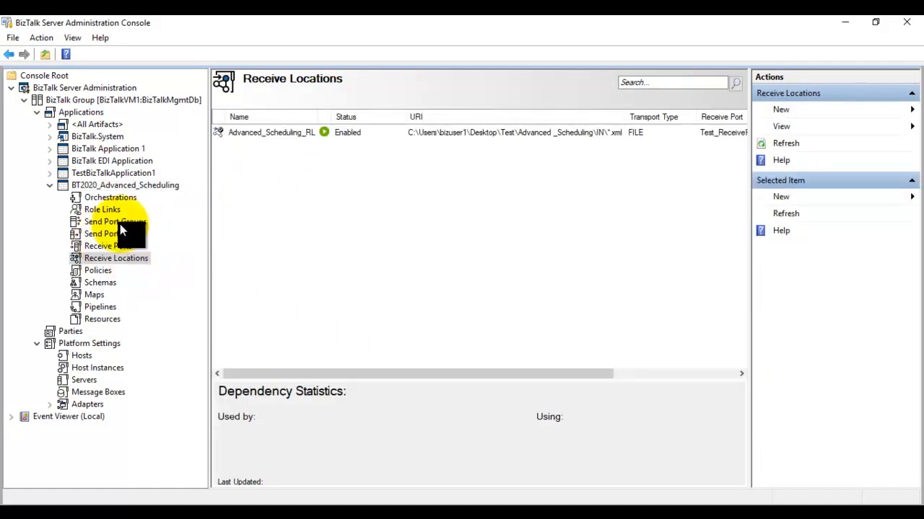
{"action": "left_click_drag", "start_coordinate": [626, 116], "coordinate": [621, 117]}
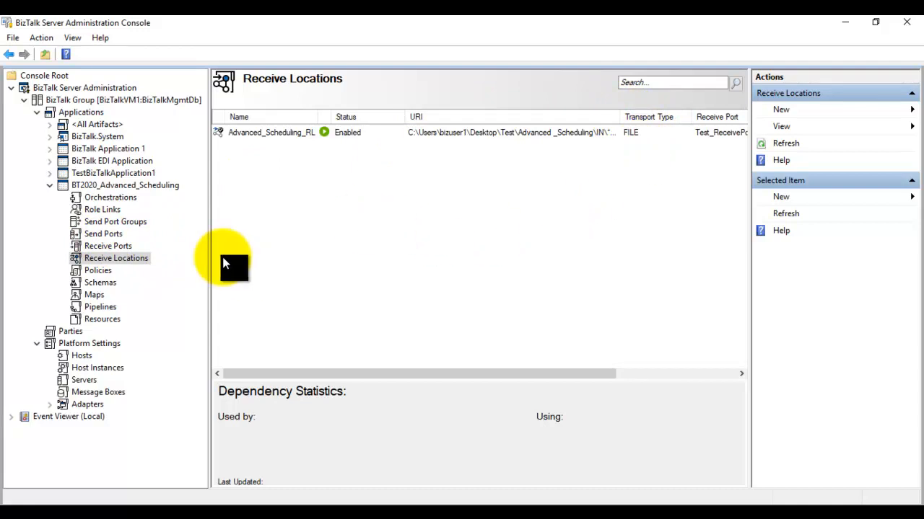
- Inspect the filter expression of SendPort2 in the application's send ports, leaving its properties without changes
{"action": "left_click", "coordinate": [103, 234]}
{"action": "left_click", "coordinate": [378, 133]}
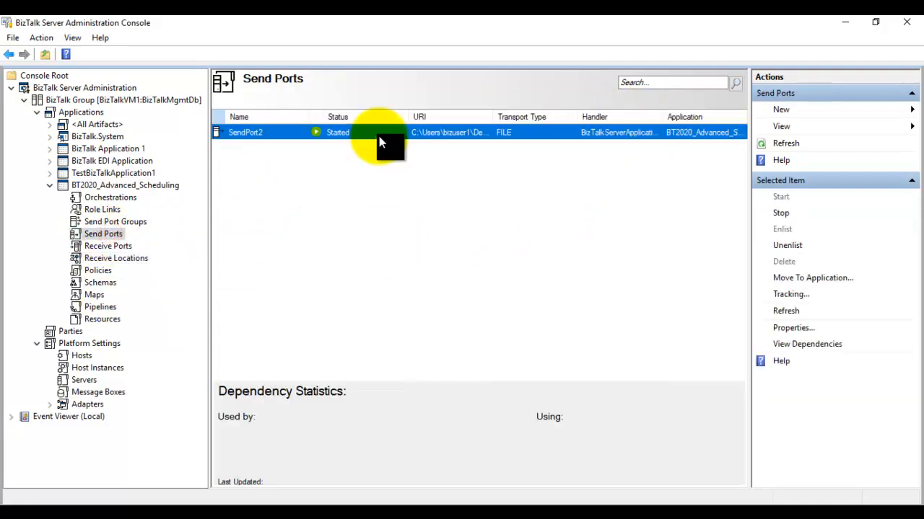
{"action": "double_click", "coordinate": [252, 134]}
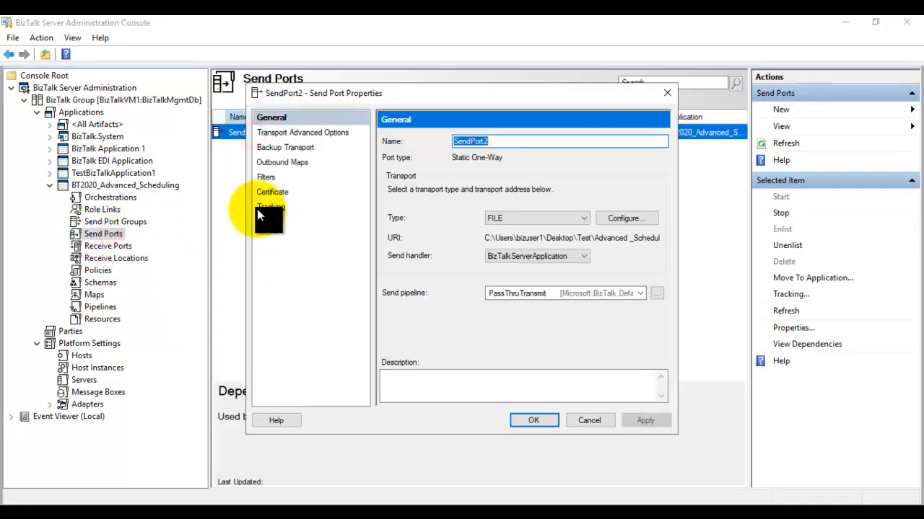
{"action": "left_click", "coordinate": [267, 177]}
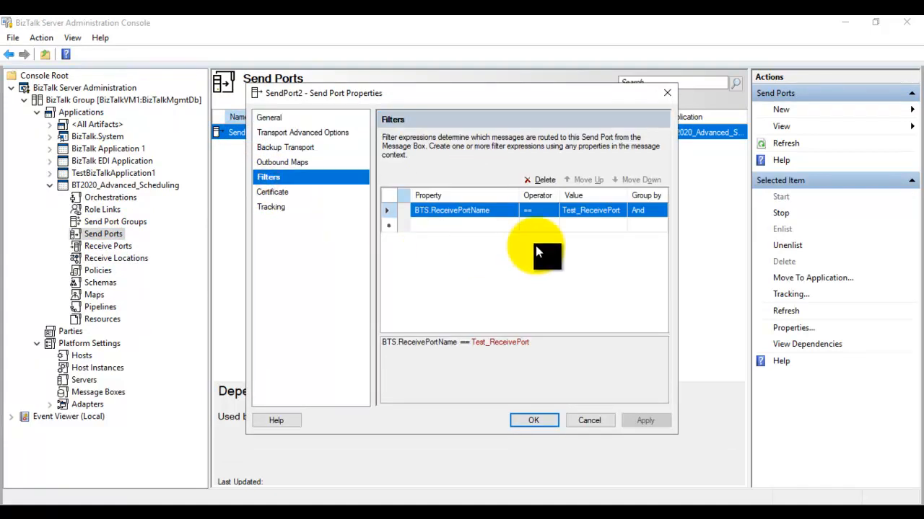
{"action": "left_click", "coordinate": [590, 421]}
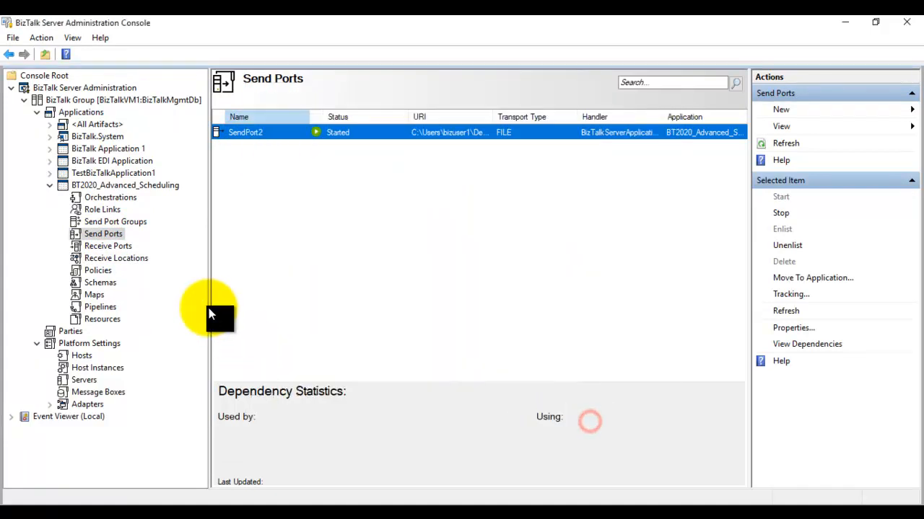
- Open the schedule settings in the properties of the Advanced_Scheduling_RL receive location
{"action": "left_click", "coordinate": [131, 258]}
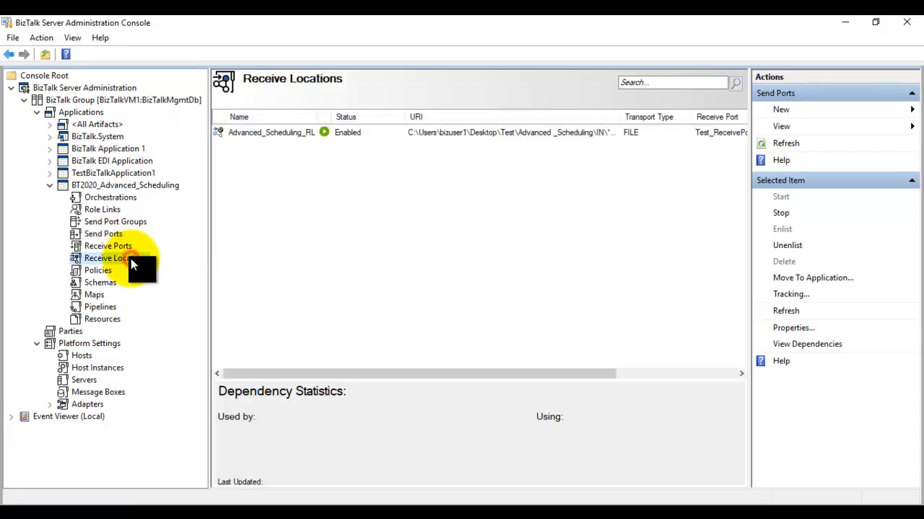
{"action": "left_click", "coordinate": [300, 134]}
{"action": "right_click", "coordinate": [299, 135]}
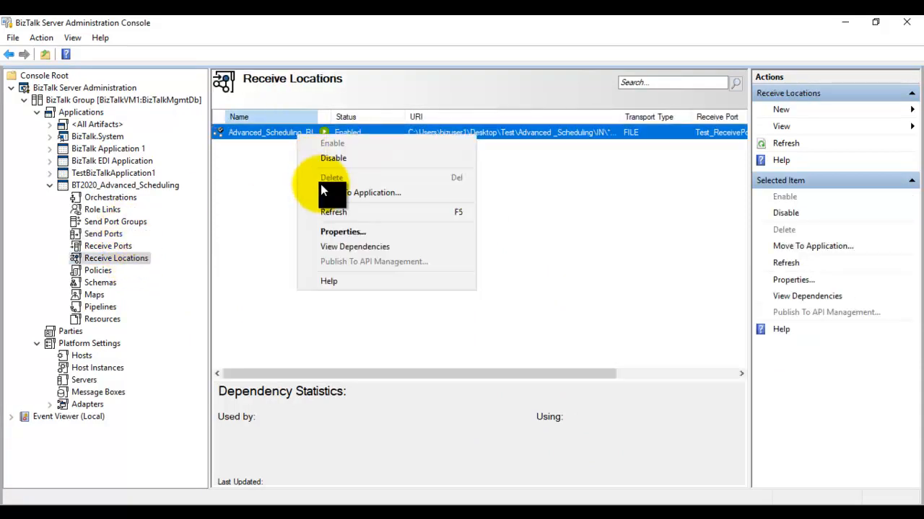
{"action": "left_click", "coordinate": [346, 234]}
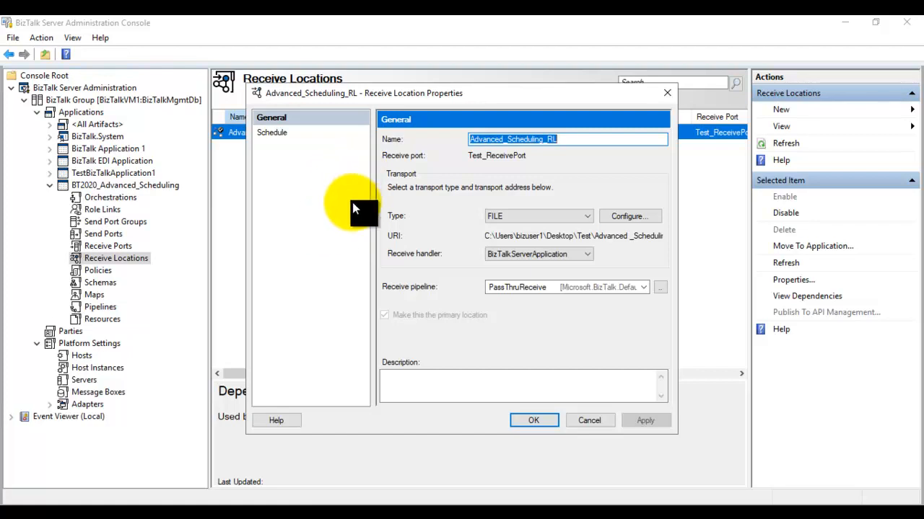
{"action": "mouse_move", "coordinate": [352, 85]}
{"action": "left_mouse_down"}
{"action": "mouse_move", "coordinate": [433, 67]}
{"action": "mouse_move", "coordinate": [364, 73]}
{"action": "left_mouse_up"}
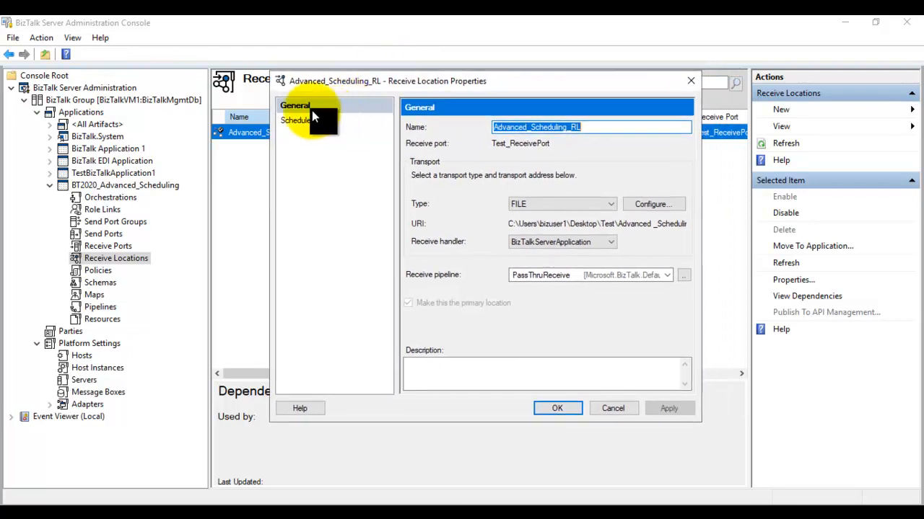
{"action": "left_click", "coordinate": [296, 121]}
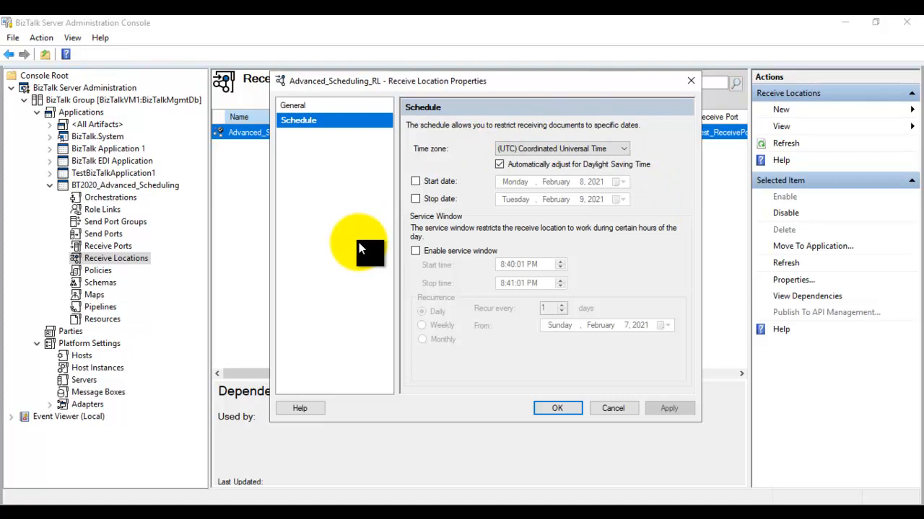
- Examine the available time zones and the automatic daylight saving adjustment option in the receive location's schedule
{"action": "left_click", "coordinate": [622, 149]}
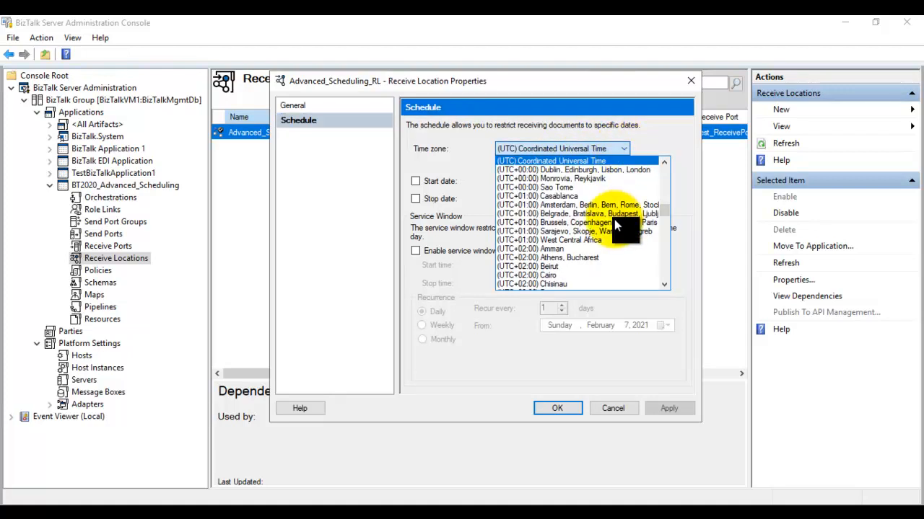
{"action": "scroll", "coordinate": [614, 219], "scroll_direction": "up", "scroll_amount": 4}
{"action": "scroll", "coordinate": [581, 213], "scroll_direction": "down", "scroll_amount": 2}
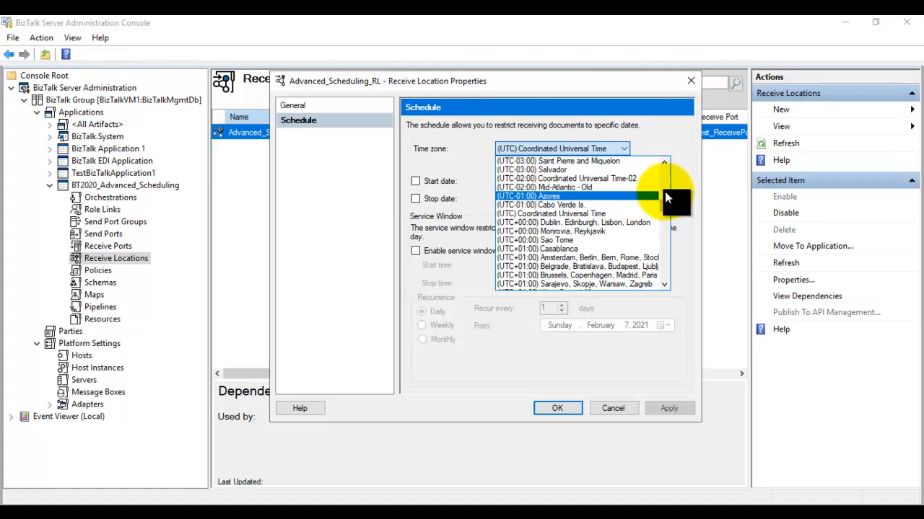
{"action": "left_click", "coordinate": [678, 130]}
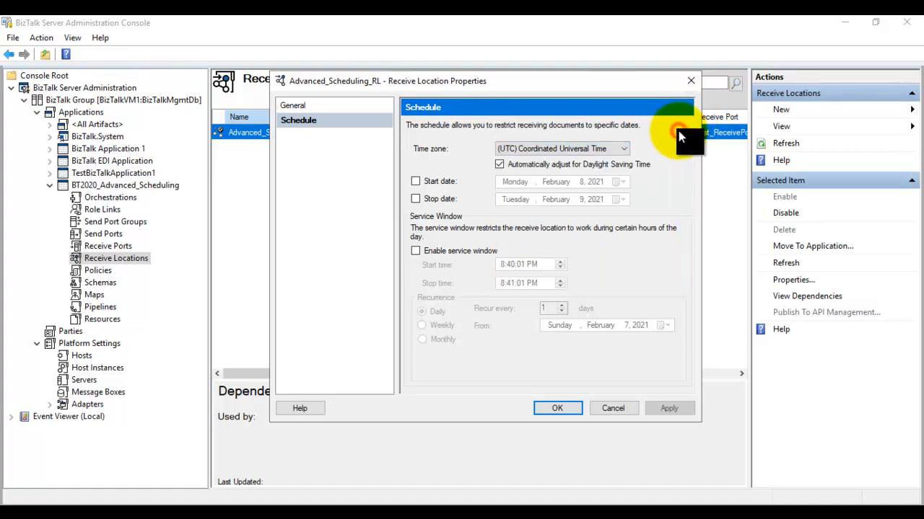
{"action": "left_click", "coordinate": [498, 165]}
{"action": "left_click", "coordinate": [499, 166]}
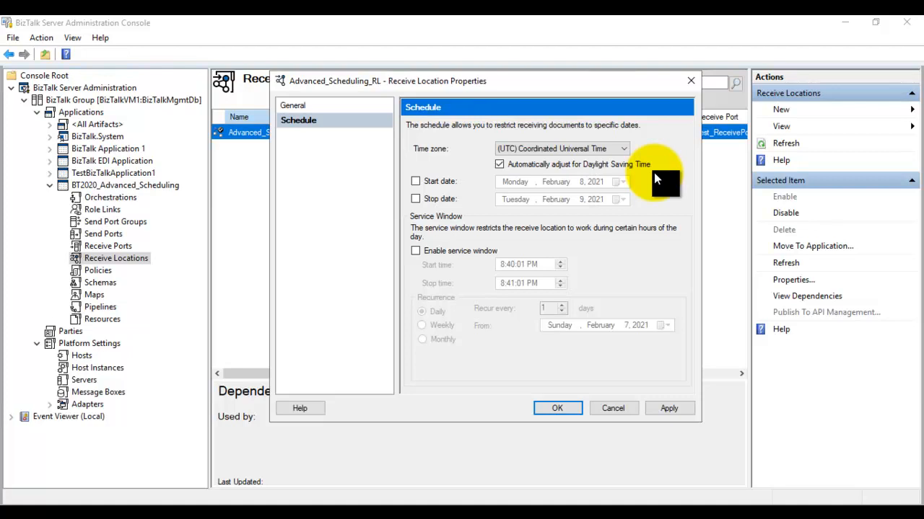
{"action": "left_click", "coordinate": [598, 147]}
{"action": "scroll", "coordinate": [591, 224], "scroll_direction": "down", "scroll_amount": 3}
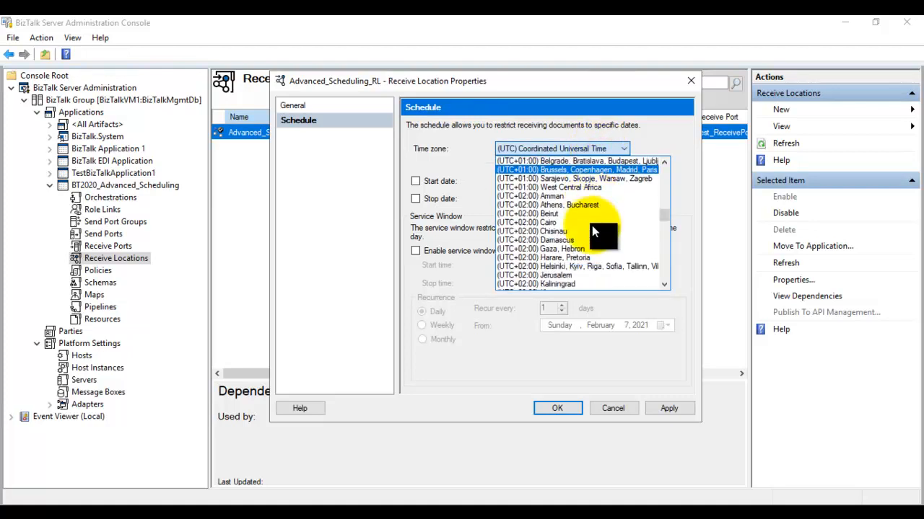
{"action": "left_click", "coordinate": [677, 132]}
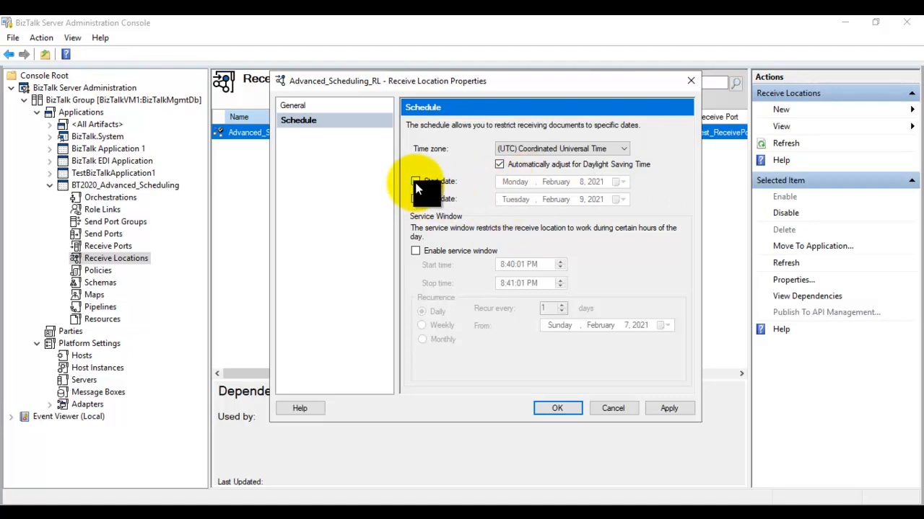
{"action": "left_click", "coordinate": [644, 167]}
{"action": "left_click", "coordinate": [575, 166]}
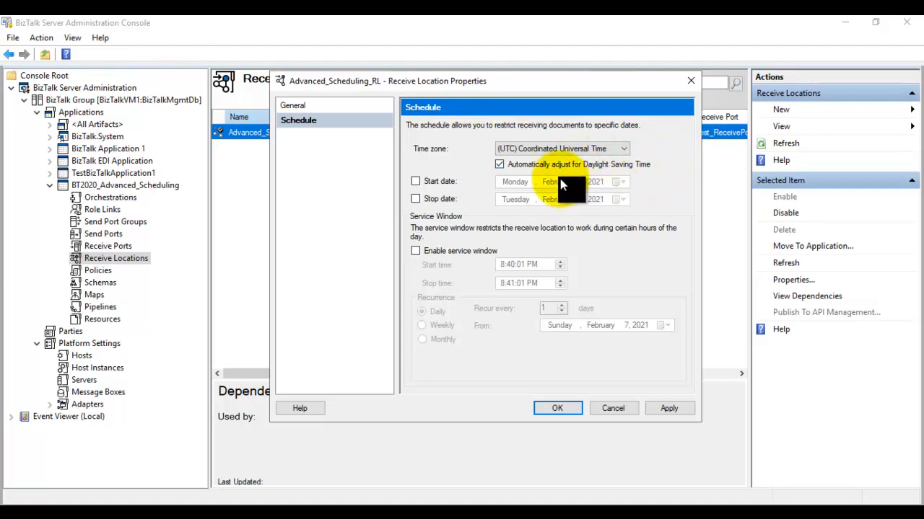
- Enable the start date of the receive location's schedule and set it to Monday, February 15, 2021
{"action": "left_click", "coordinate": [415, 183]}
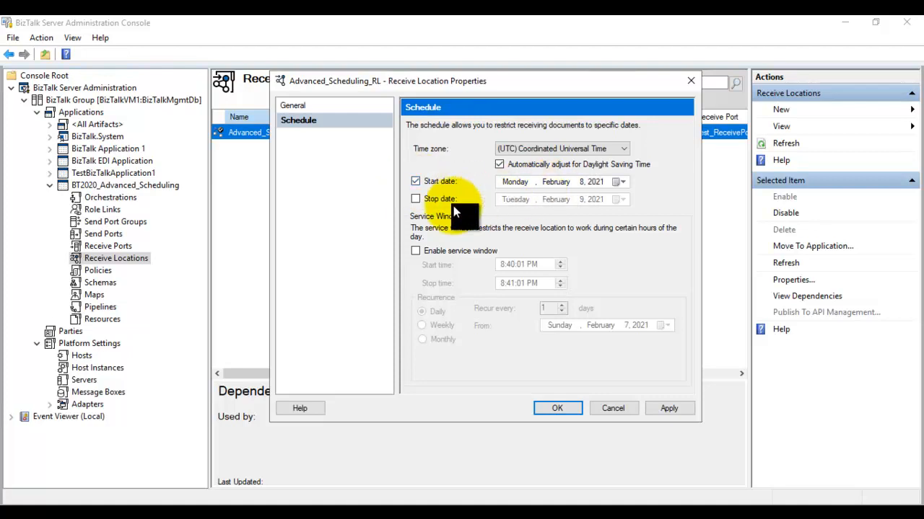
{"action": "left_click", "coordinate": [623, 182]}
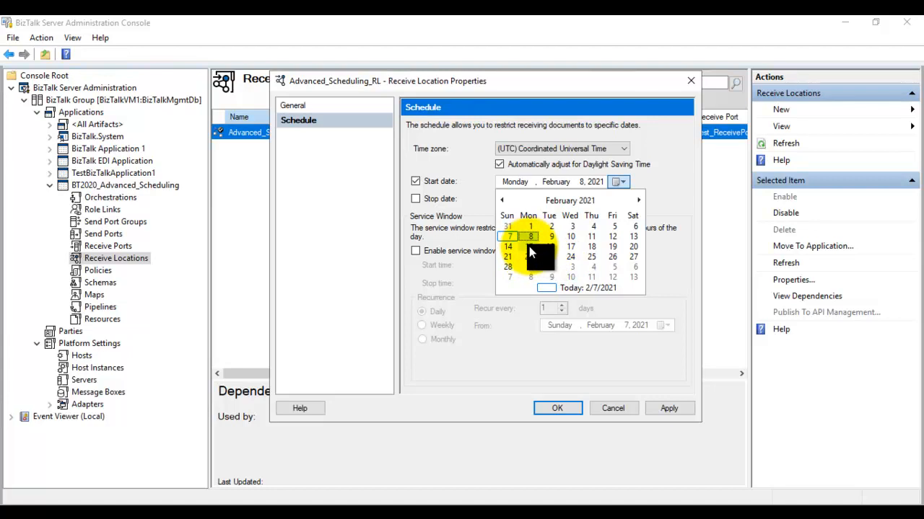
{"action": "left_click", "coordinate": [529, 246]}
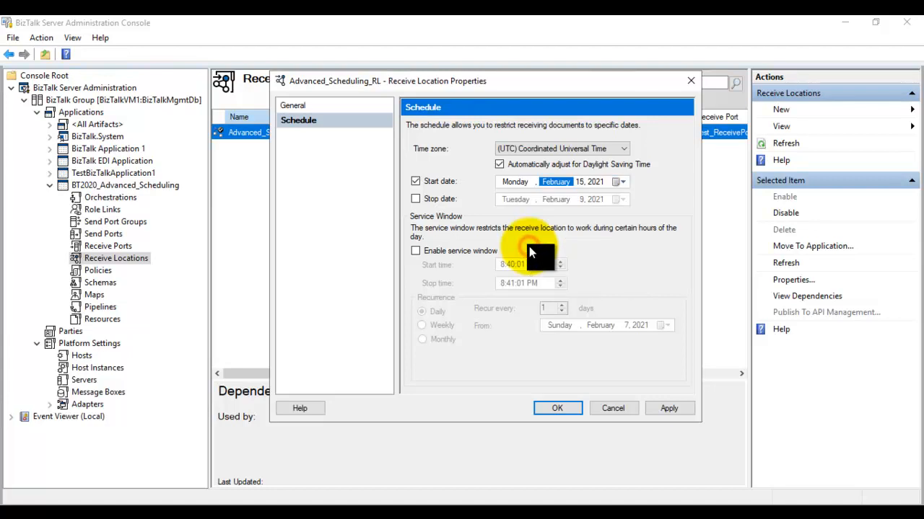
{"action": "left_click", "coordinate": [620, 181]}
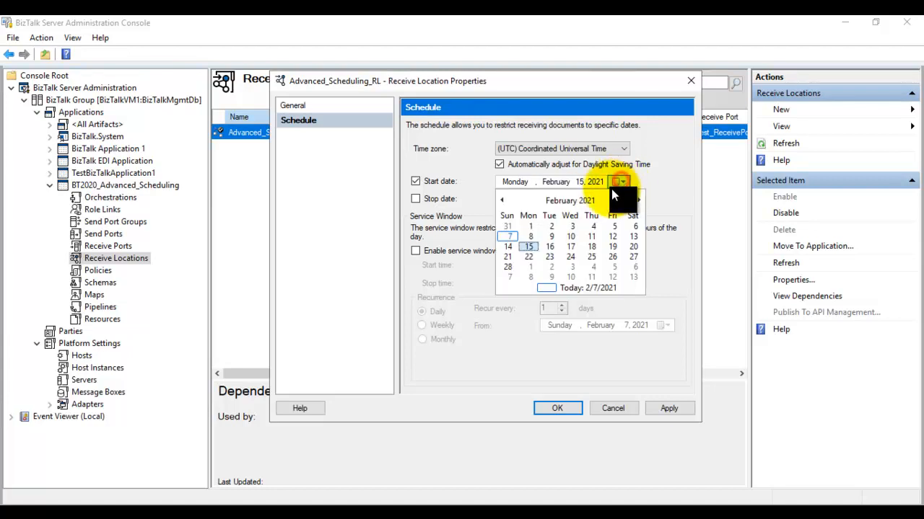
{"action": "left_click", "coordinate": [529, 249]}
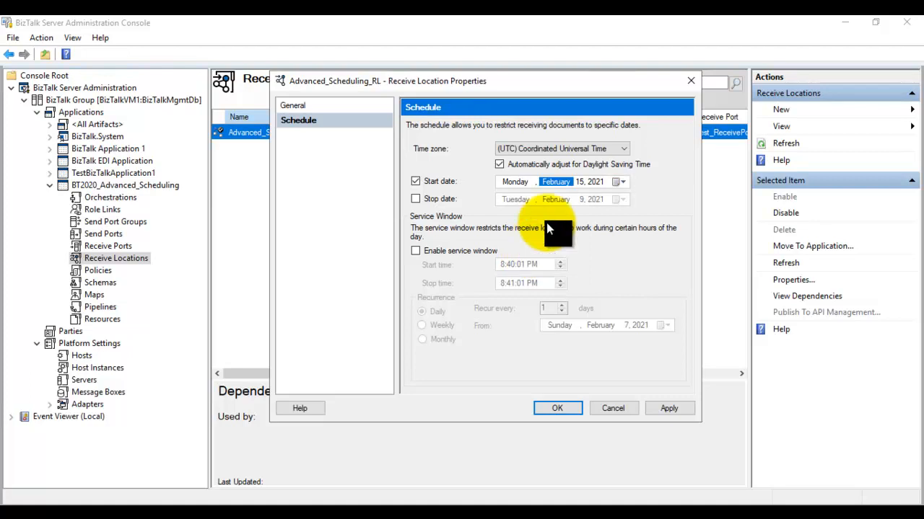
{"action": "left_click", "coordinate": [621, 181]}
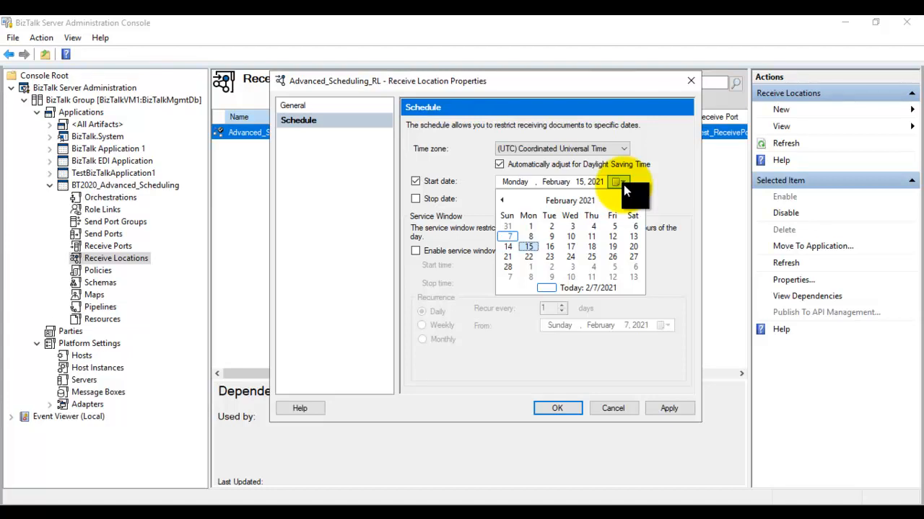
{"action": "left_click", "coordinate": [681, 190]}
- Enable a stop date of Thursday, February 18, 2021, and turn off both the start and stop date restrictions
{"action": "left_click", "coordinate": [417, 202]}
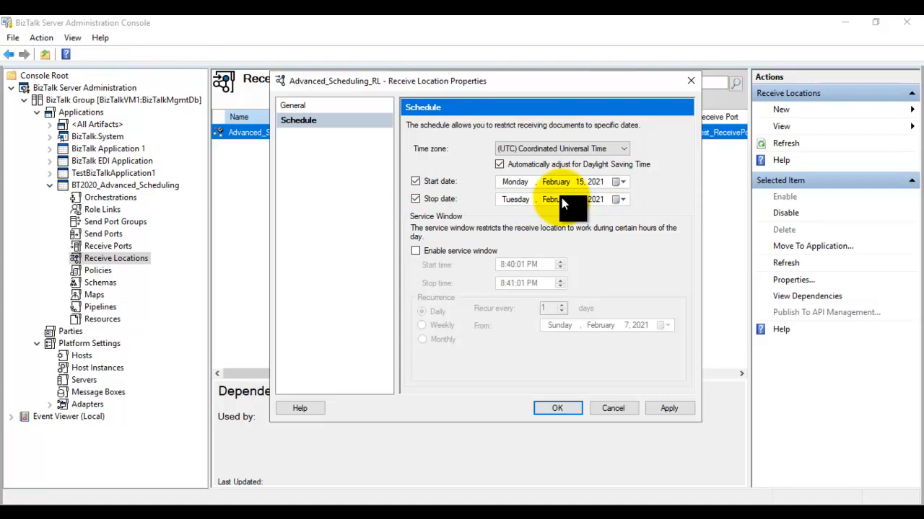
{"action": "left_click", "coordinate": [622, 199]}
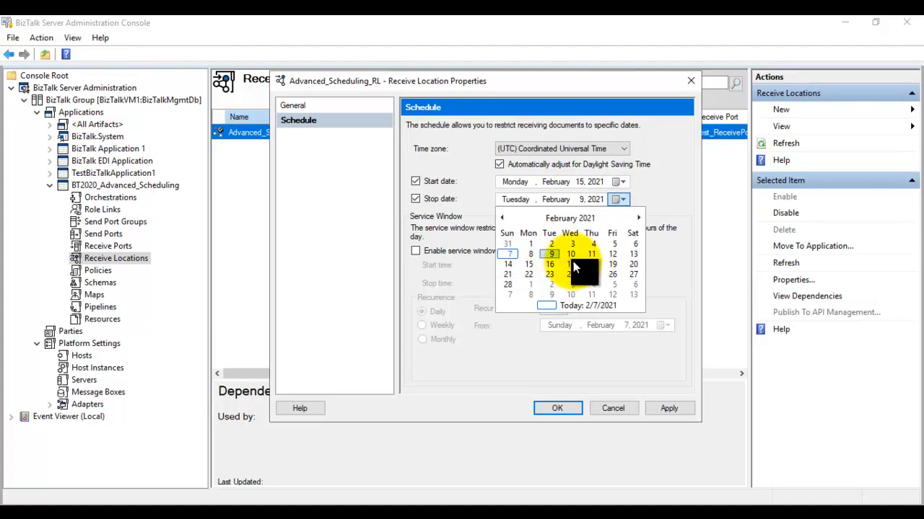
{"action": "left_click", "coordinate": [590, 265]}
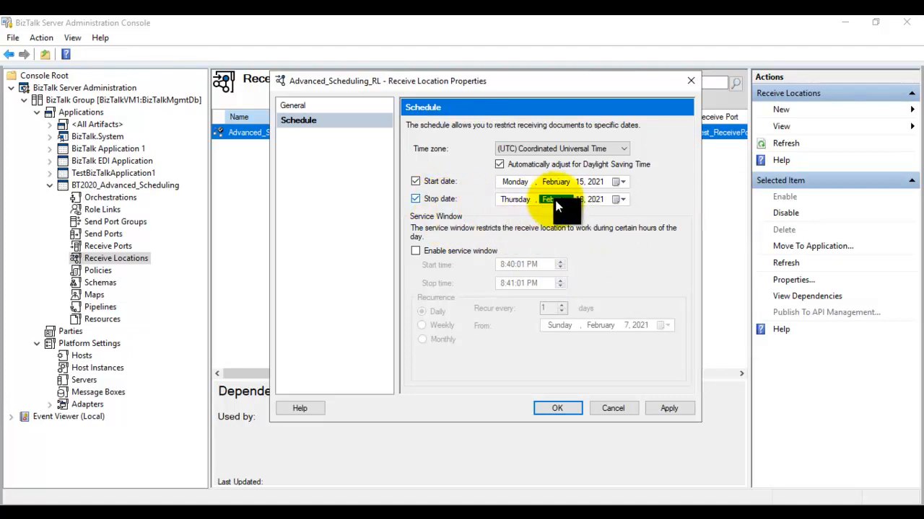
{"action": "left_click", "coordinate": [416, 199]}
{"action": "left_click", "coordinate": [415, 182]}
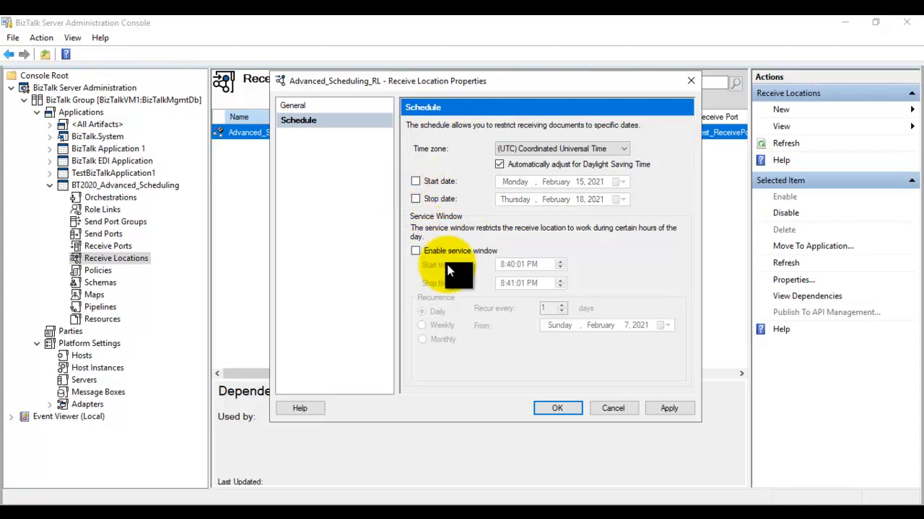
- Enable the service window with a start time of 8:04:01 PM and a stop time of 8:05:01 PM
{"action": "left_click", "coordinate": [417, 252]}
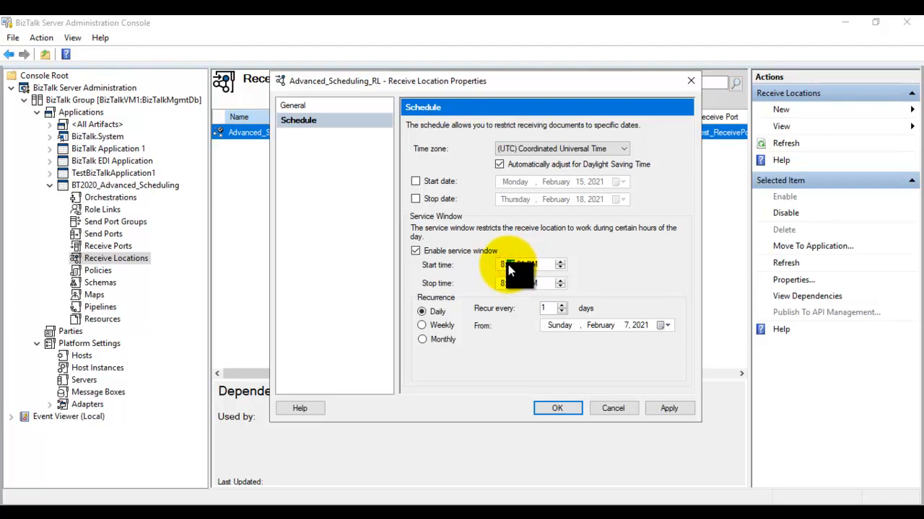
{"action": "left_click", "coordinate": [509, 283]}
{"action": "type", "text": "05:01 PM"}
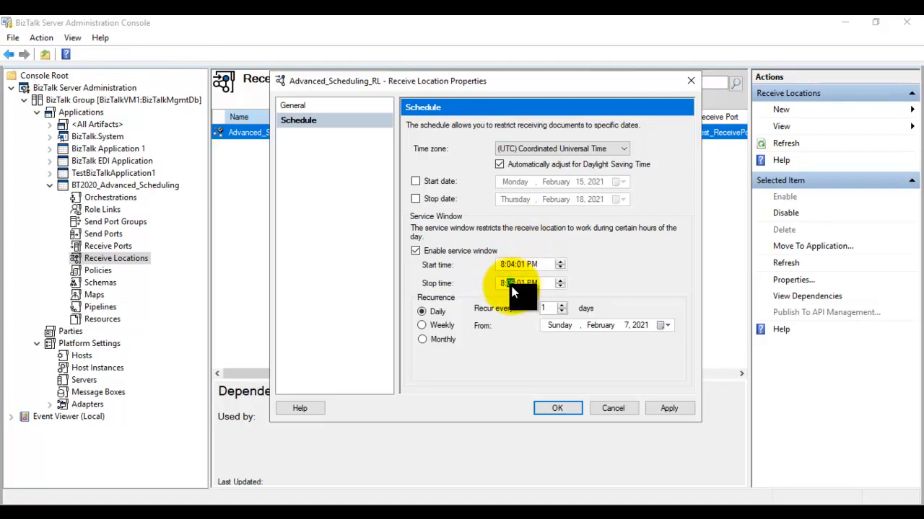
{"action": "left_click", "coordinate": [596, 284]}
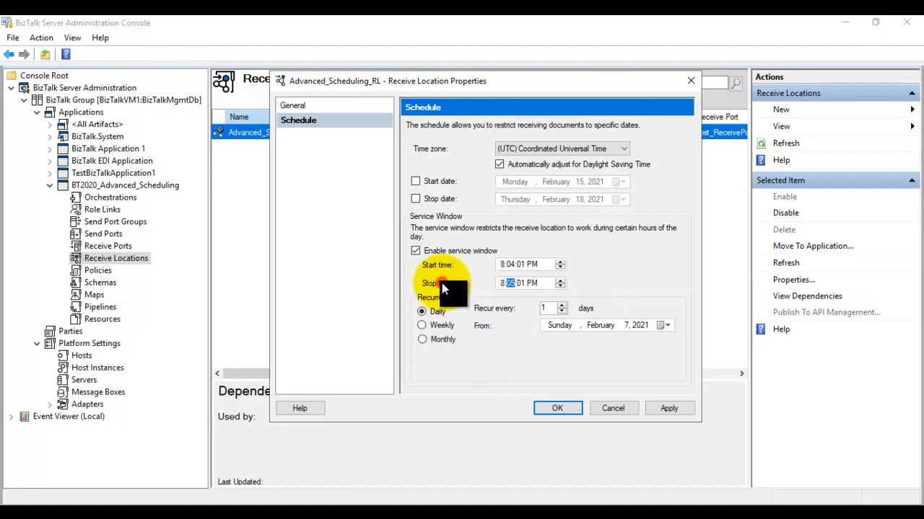
{"action": "left_click", "coordinate": [518, 365]}
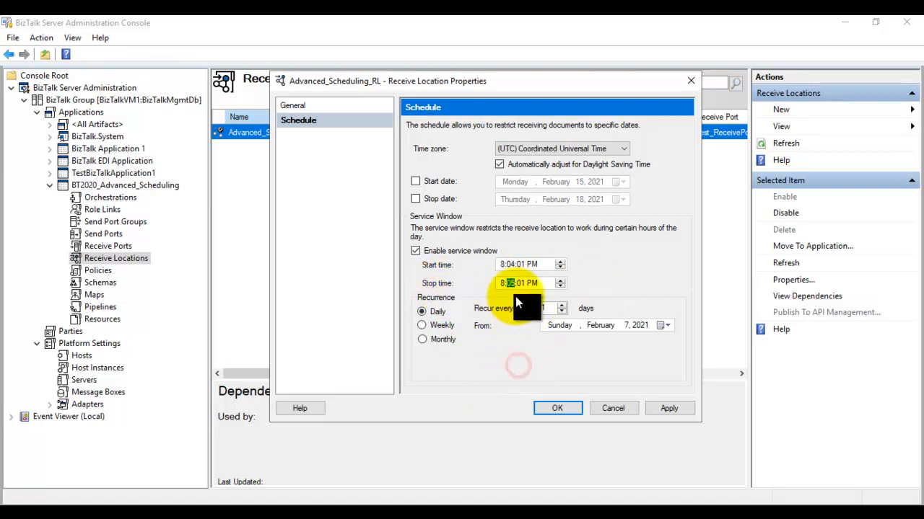
{"action": "left_click", "coordinate": [508, 264]}
{"action": "left_click", "coordinate": [511, 283]}
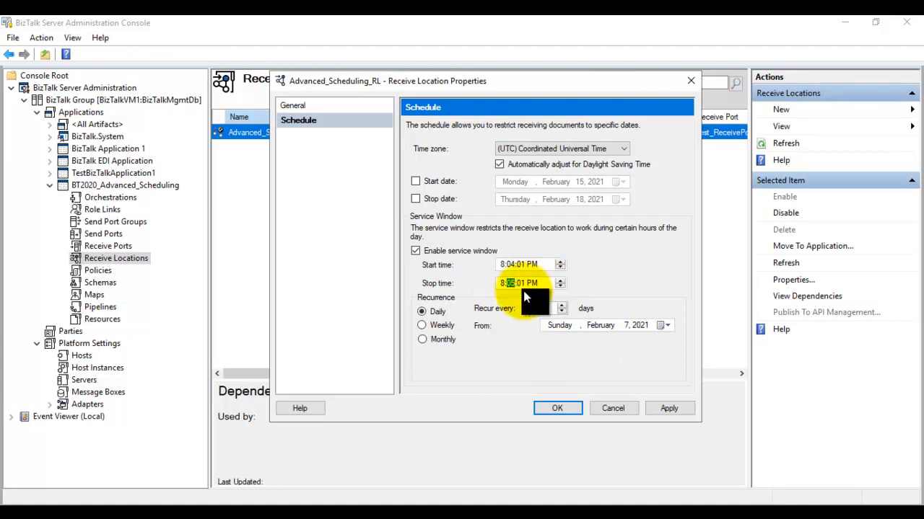
- Switch the service window recurrence to weekly, try Monday and Thursday as its days, and clear both
{"action": "left_click", "coordinate": [422, 328]}
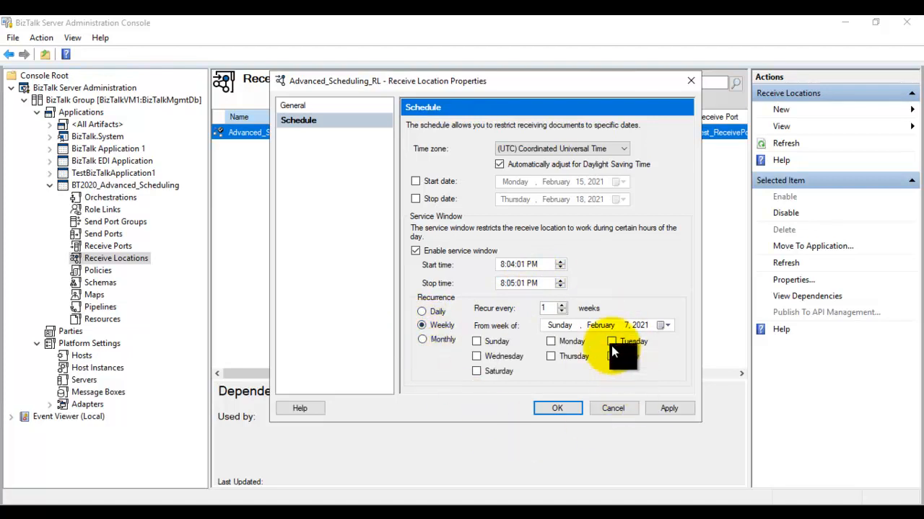
{"action": "left_click", "coordinate": [552, 343]}
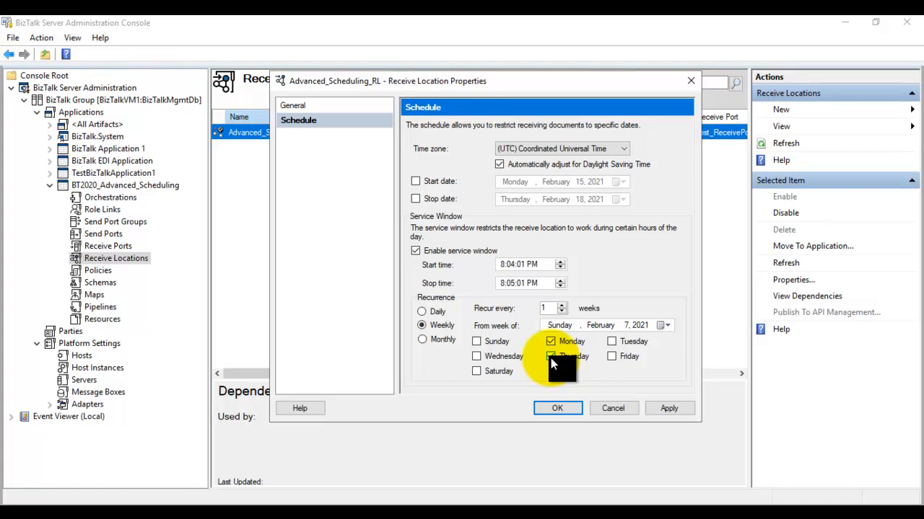
{"action": "left_click", "coordinate": [551, 357]}
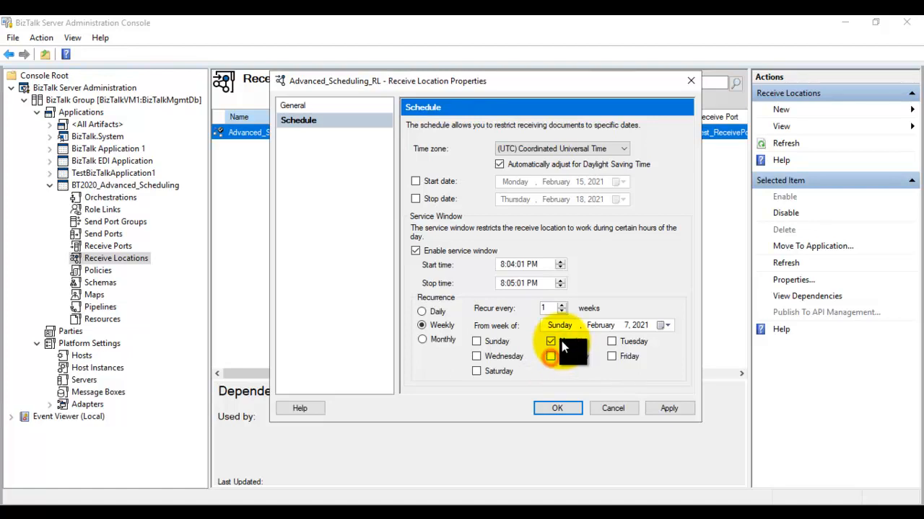
{"action": "left_click", "coordinate": [550, 341]}
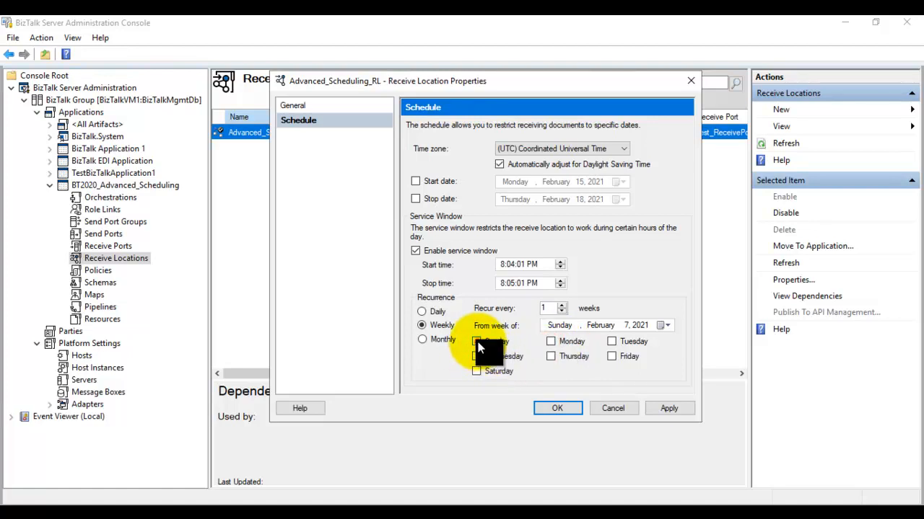
- Try Sunday and Saturday as the days of the weekly recurrence, and clear both selections
{"action": "left_click", "coordinate": [476, 342]}
{"action": "left_click", "coordinate": [477, 371]}
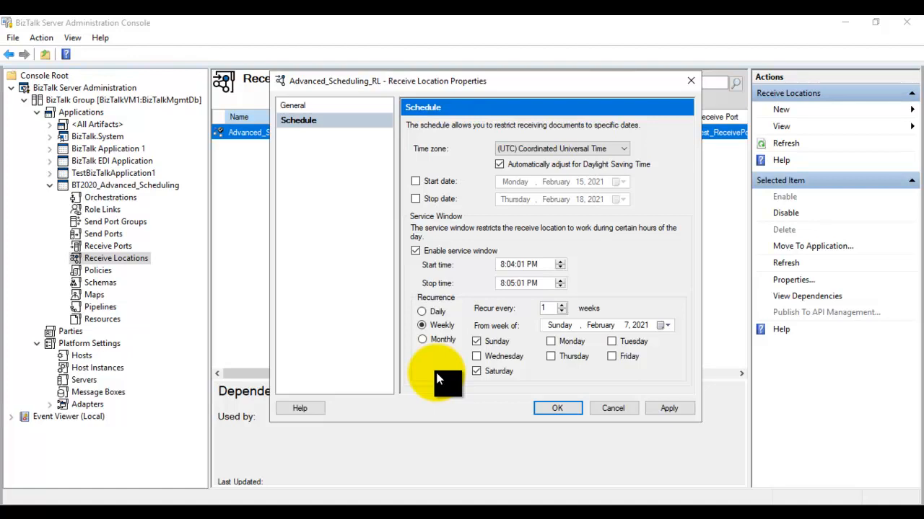
{"action": "left_click", "coordinate": [505, 340]}
{"action": "left_click", "coordinate": [498, 374]}
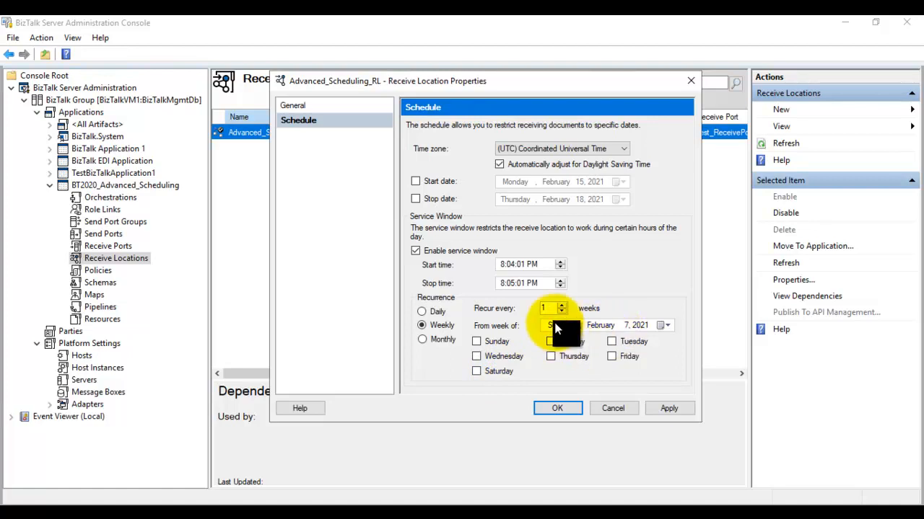
- Examine the interval of the weekly recurrence and the calendar for its starting week
{"action": "left_click_drag", "start_coordinate": [549, 309], "coordinate": [534, 309]}
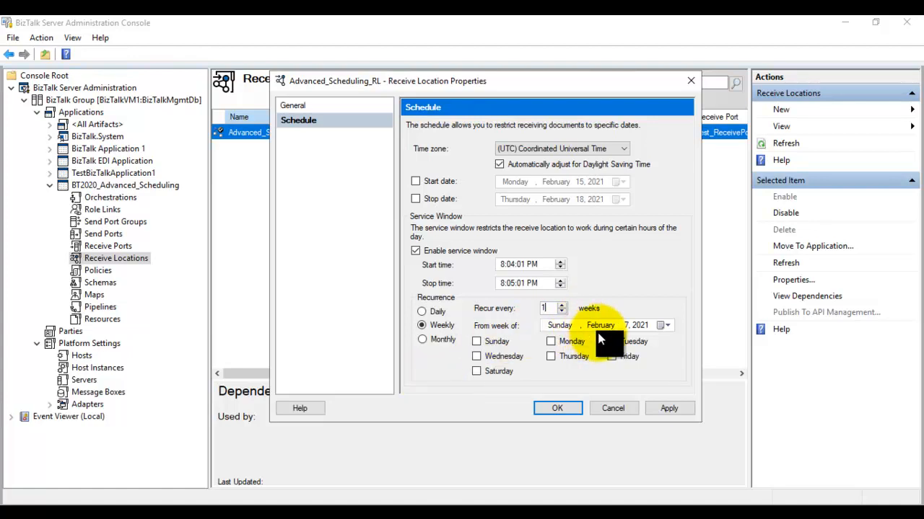
{"action": "left_click", "coordinate": [663, 325]}
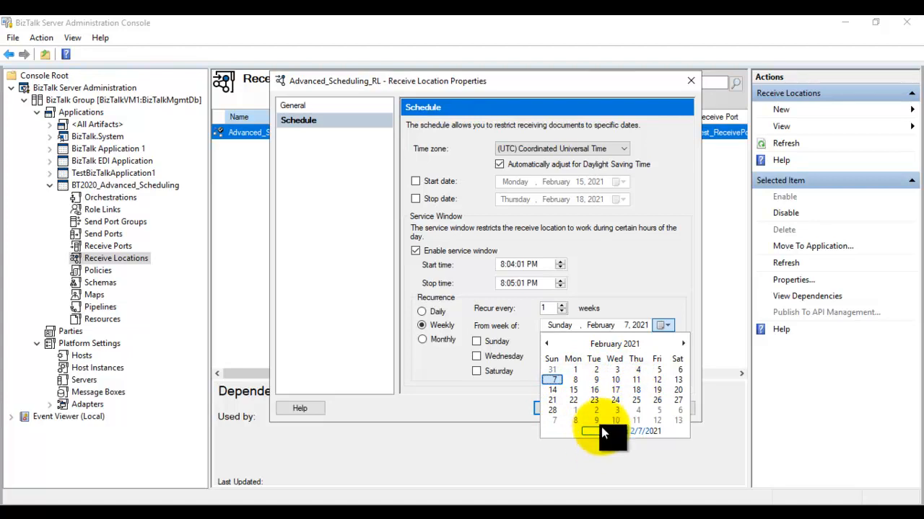
{"action": "left_click", "coordinate": [472, 387]}
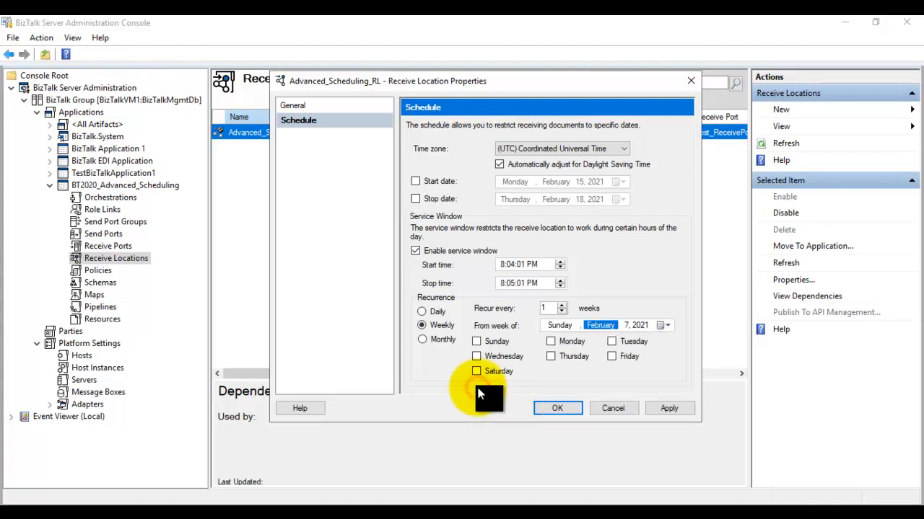
- Set the service window recurrence to monthly with the On option instead of Days
{"action": "left_click", "coordinate": [422, 340]}
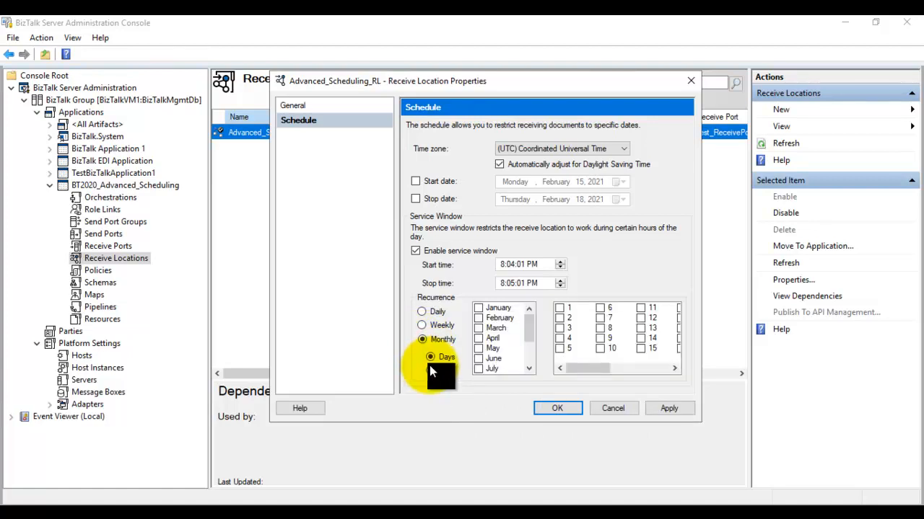
{"action": "left_click", "coordinate": [428, 367]}
{"action": "left_click", "coordinate": [431, 357]}
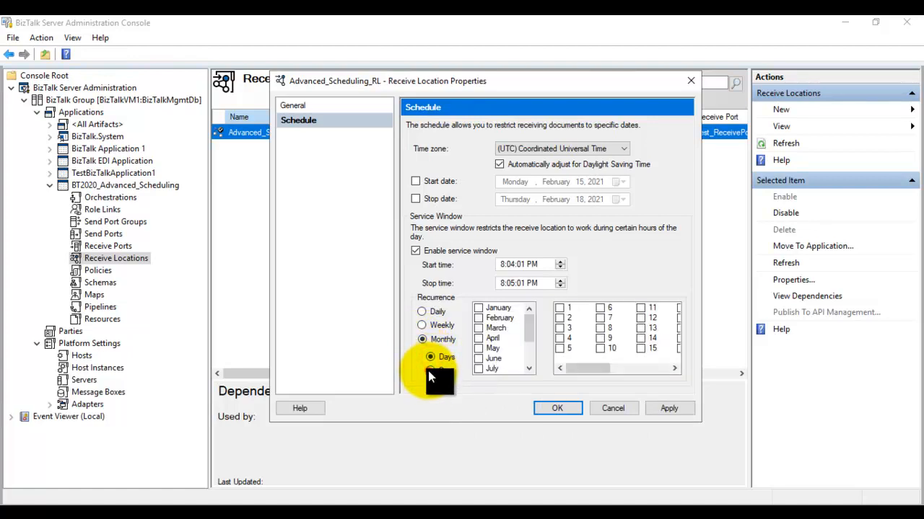
{"action": "left_click", "coordinate": [430, 370]}
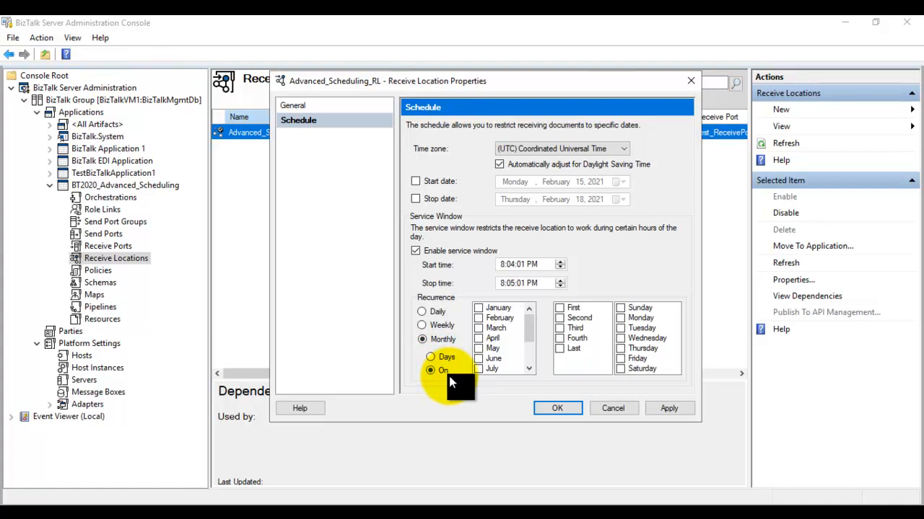
- Select January, February and March as the months of the monthly recurrence
{"action": "left_click", "coordinate": [497, 308]}
{"action": "left_click", "coordinate": [502, 318]}
{"action": "left_click", "coordinate": [512, 329]}
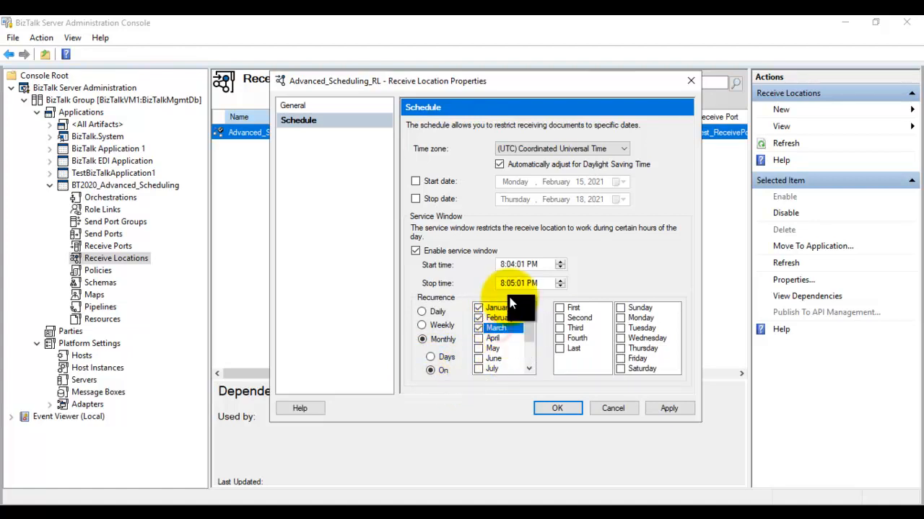
{"action": "left_click_drag", "start_coordinate": [524, 327], "coordinate": [573, 300]}
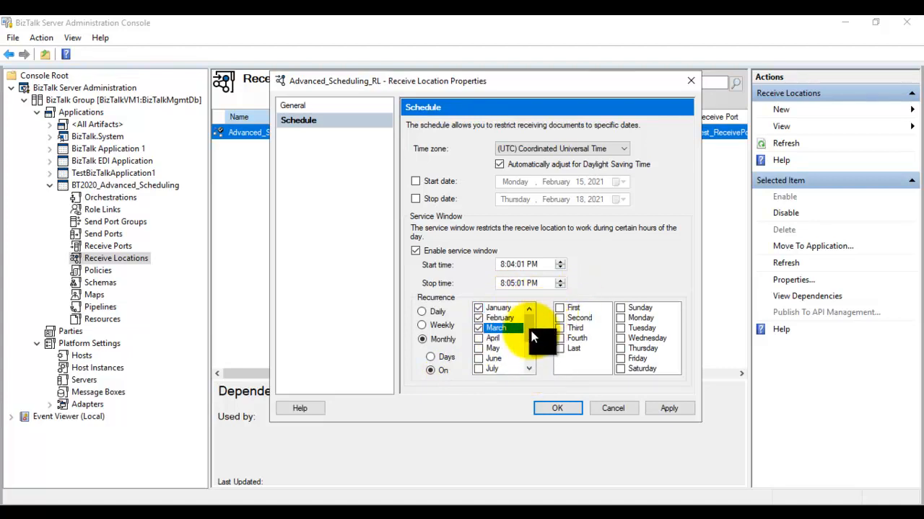
- Try adding April, May and June to the months of the recurrence, and clear them
{"action": "left_click", "coordinate": [488, 360]}
{"action": "left_click", "coordinate": [488, 360]}
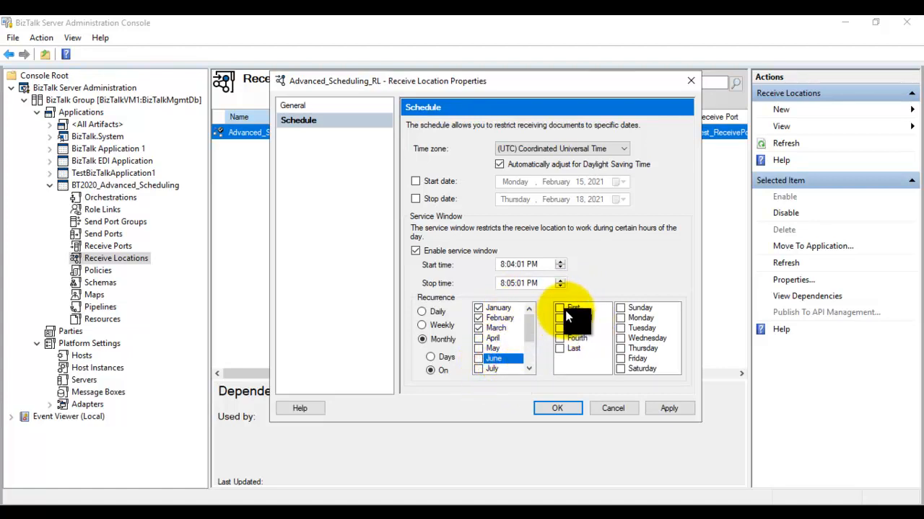
{"action": "left_click", "coordinate": [494, 338]}
{"action": "left_click", "coordinate": [491, 349]}
{"action": "left_click", "coordinate": [492, 358]}
{"action": "left_click", "coordinate": [496, 349]}
{"action": "left_click", "coordinate": [498, 339]}
{"action": "left_click", "coordinate": [497, 358]}
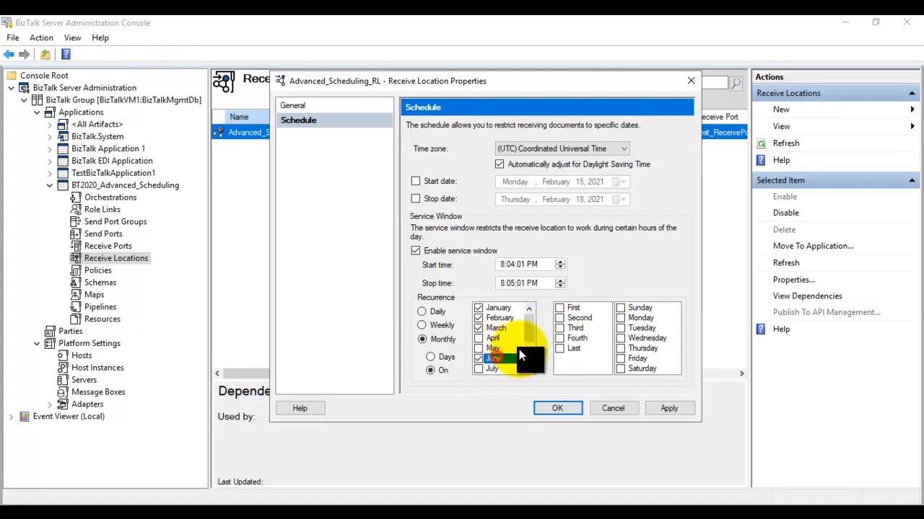
- Select the First occurrence for the monthly recurrence, try Sunday and Monday as its weekdays, and clear both days
{"action": "left_click", "coordinate": [560, 310]}
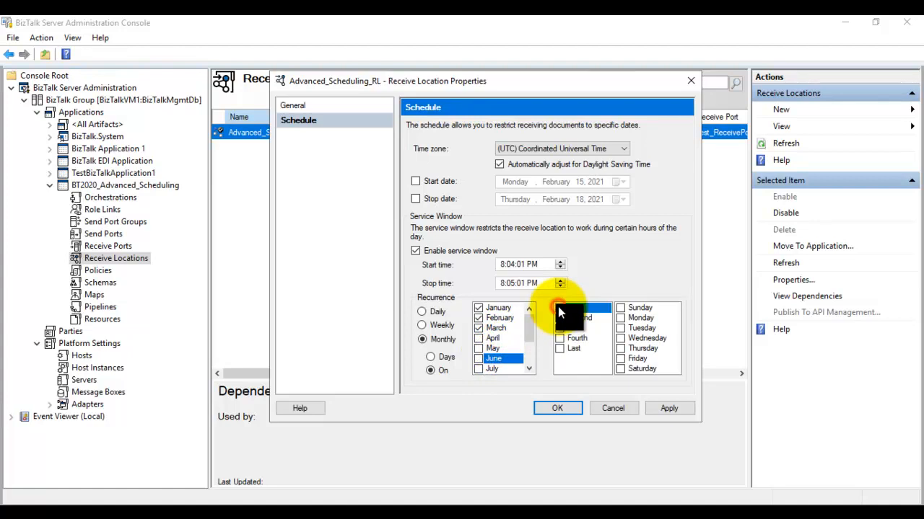
{"action": "left_click", "coordinate": [625, 308]}
{"action": "left_click", "coordinate": [622, 319]}
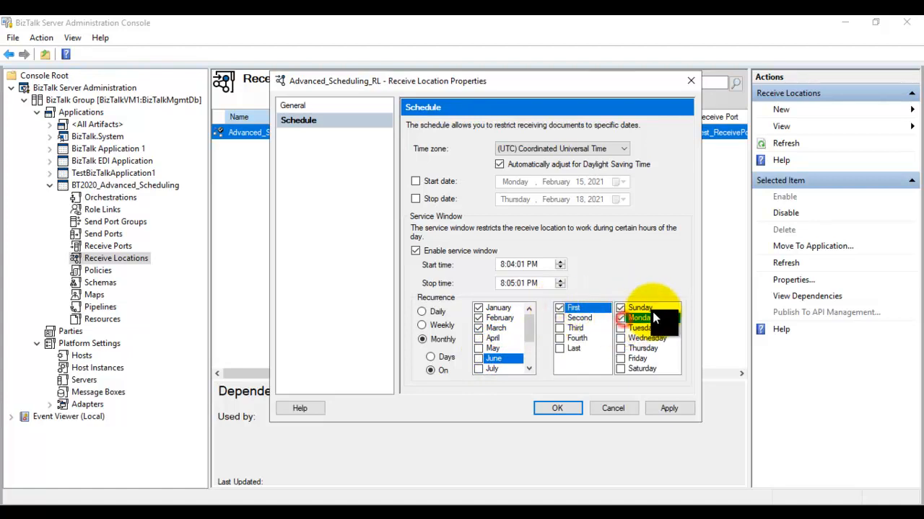
{"action": "left_click", "coordinate": [622, 307]}
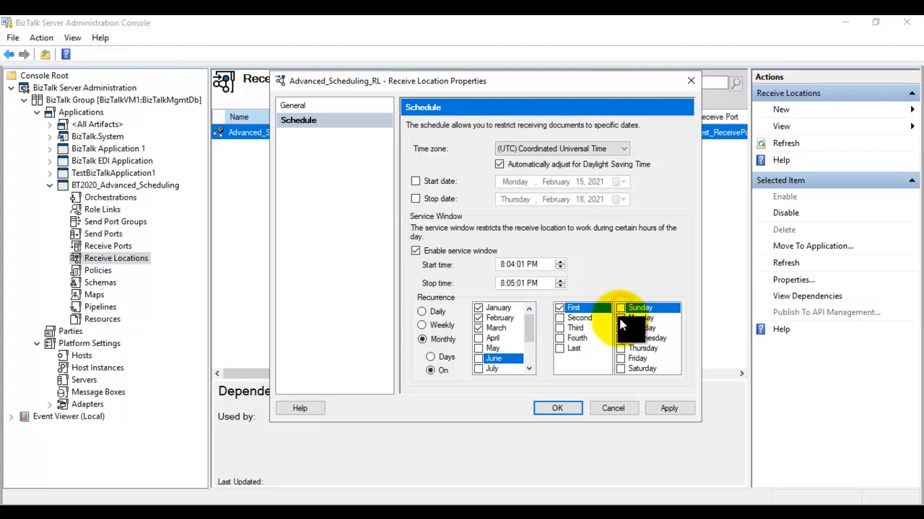
{"action": "left_click", "coordinate": [621, 319]}
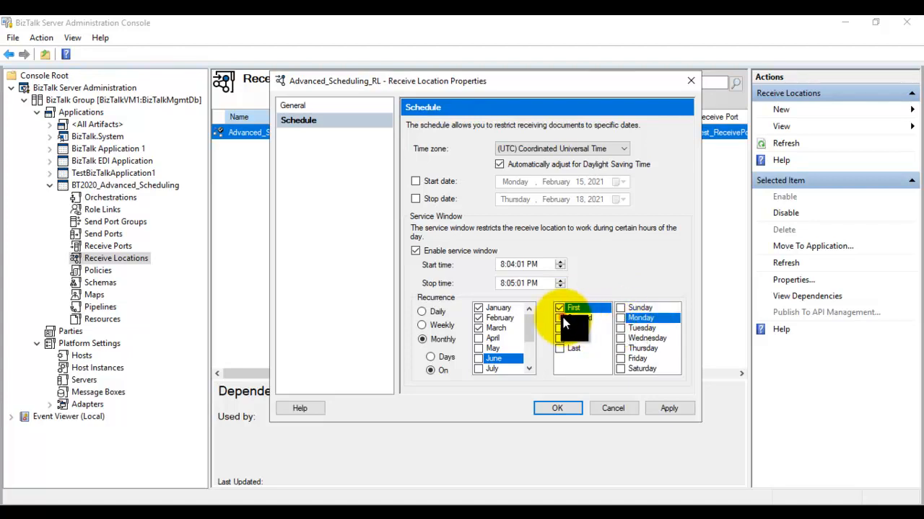
- Add the Second occurrence to the monthly recurrence and try Tuesday and Monday as weekdays, leaving no weekday selected
{"action": "left_click", "coordinate": [562, 318]}
{"action": "left_click", "coordinate": [622, 328]}
{"action": "left_click", "coordinate": [621, 329]}
{"action": "left_click", "coordinate": [621, 319]}
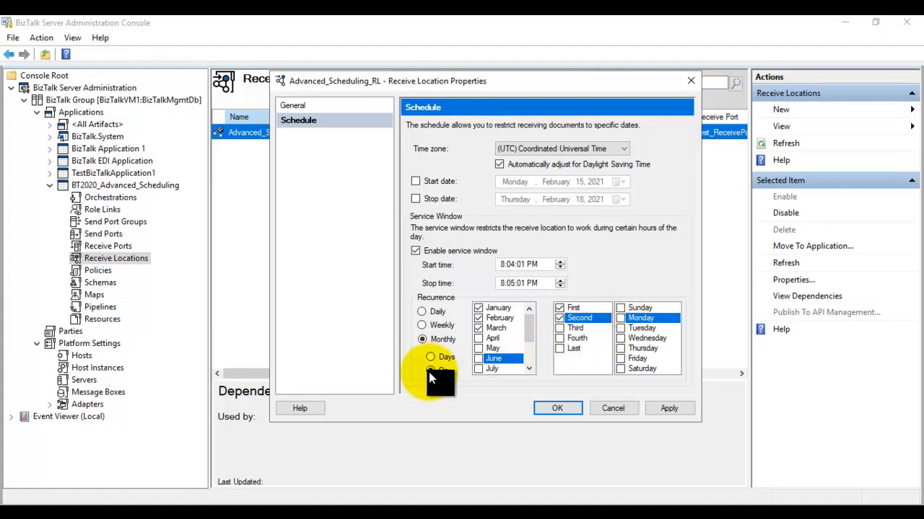
- Switch the monthly recurrence to Days, select day 5, and discard all changes to the receive location's properties
{"action": "left_click", "coordinate": [446, 359]}
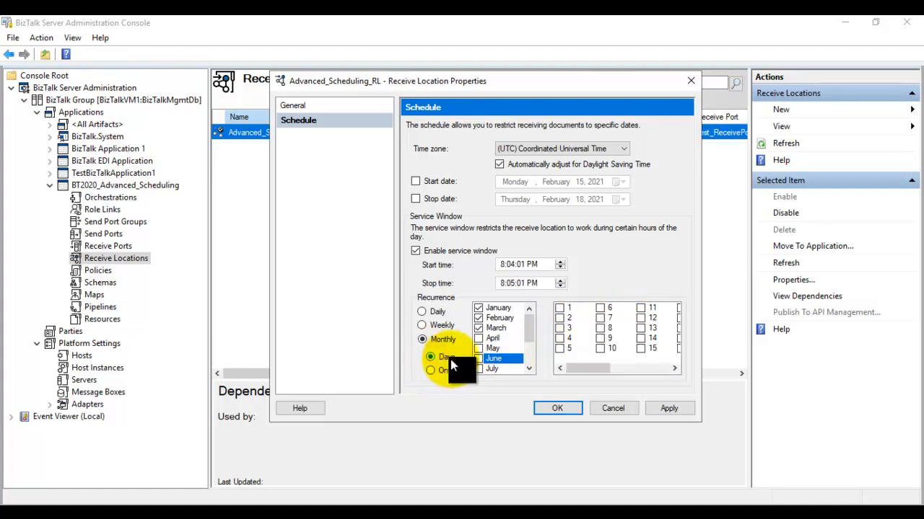
{"action": "left_click_drag", "start_coordinate": [585, 370], "coordinate": [542, 381]}
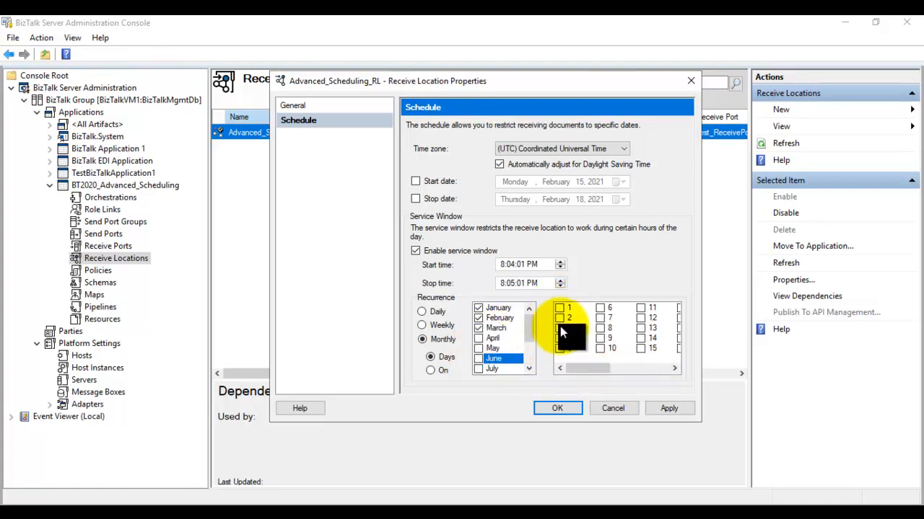
{"action": "left_click", "coordinate": [559, 349]}
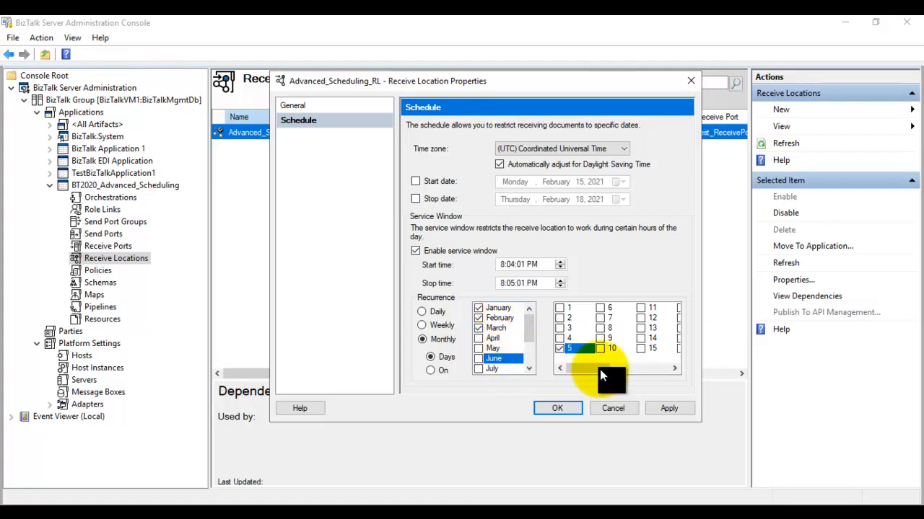
{"action": "left_click_drag", "start_coordinate": [602, 370], "coordinate": [602, 371]}
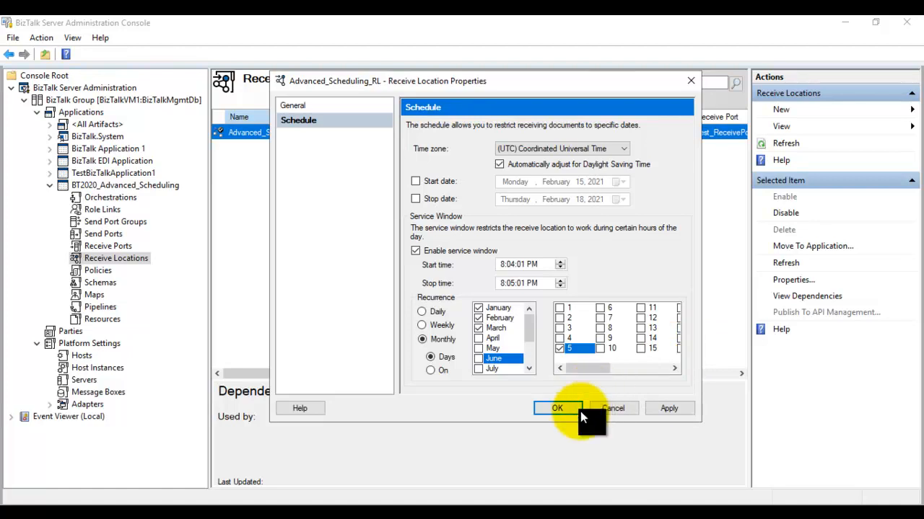
{"action": "left_click", "coordinate": [615, 408]}
{"action": "left_click", "coordinate": [315, 212]}
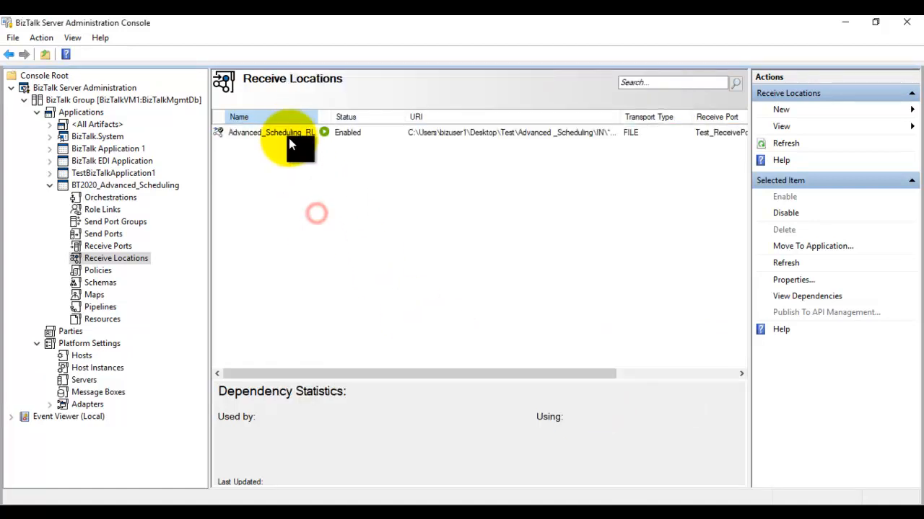
- Review the FILE transport configuration in the Advanced_Scheduling_RL receive location's properties, and close it without changes
{"action": "right_click", "coordinate": [290, 133]}
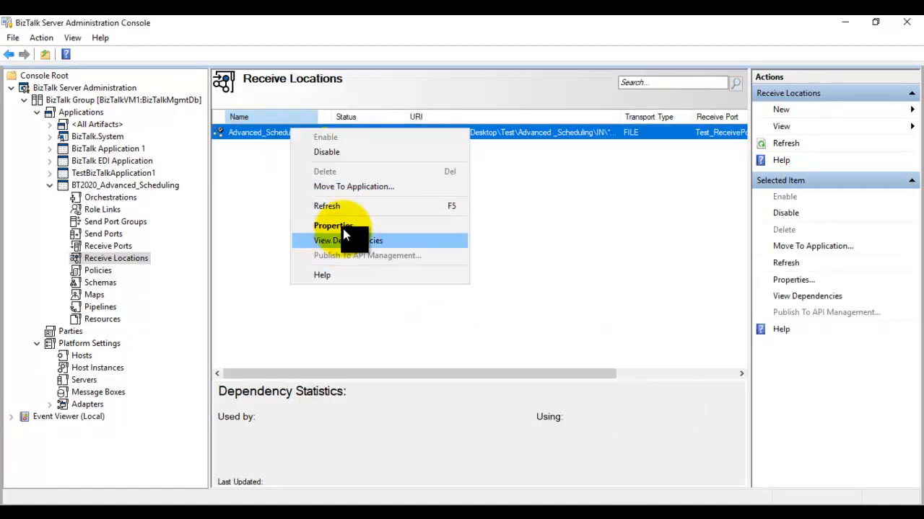
{"action": "left_click", "coordinate": [343, 228]}
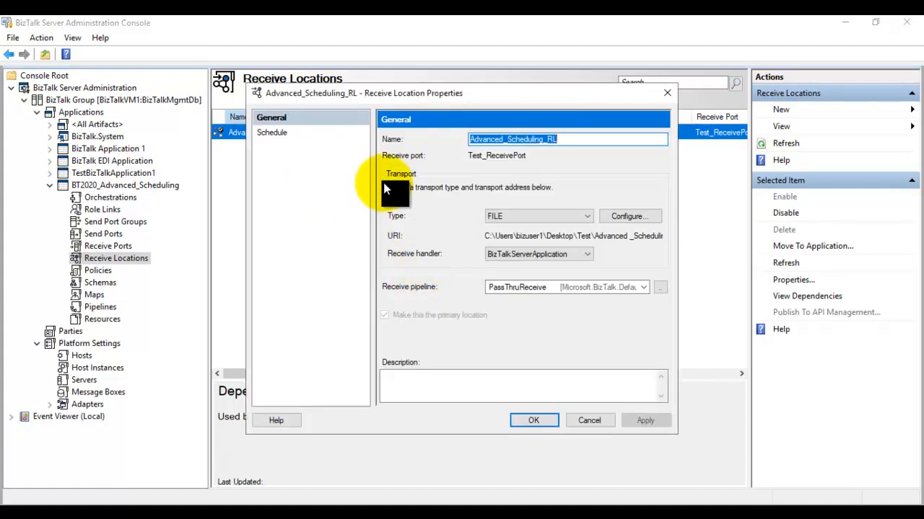
{"action": "left_click", "coordinate": [614, 216]}
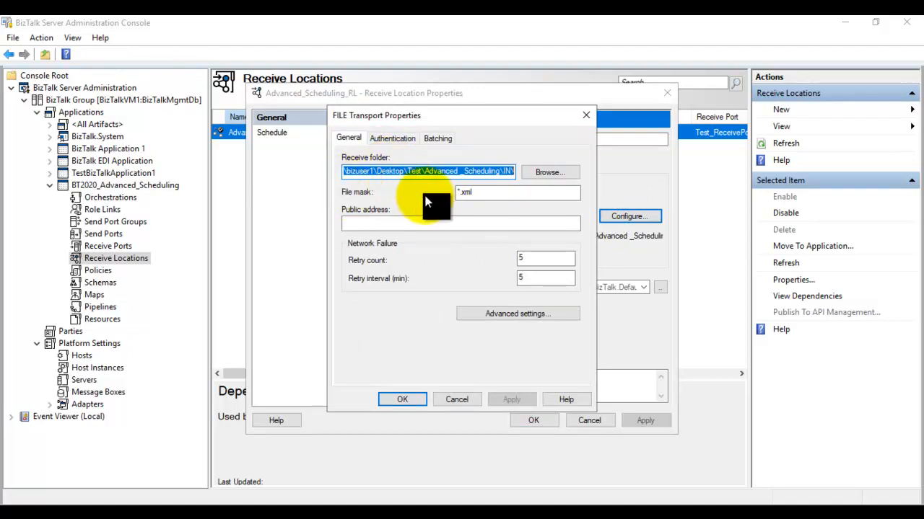
{"action": "left_click", "coordinate": [462, 401]}
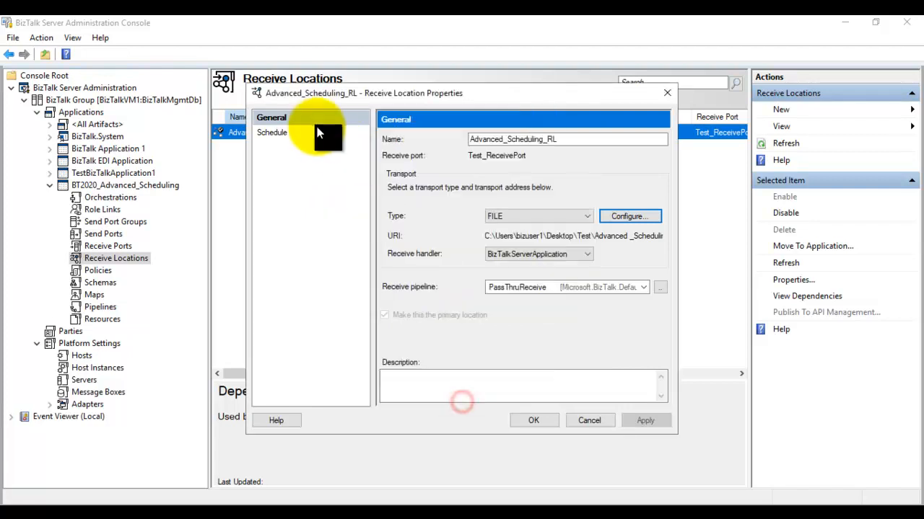
- Enable the daily service window in the Advanced_Scheduling_RL receive location's schedule, check its start and stop times, and save the properties
{"action": "left_click", "coordinate": [306, 133]}
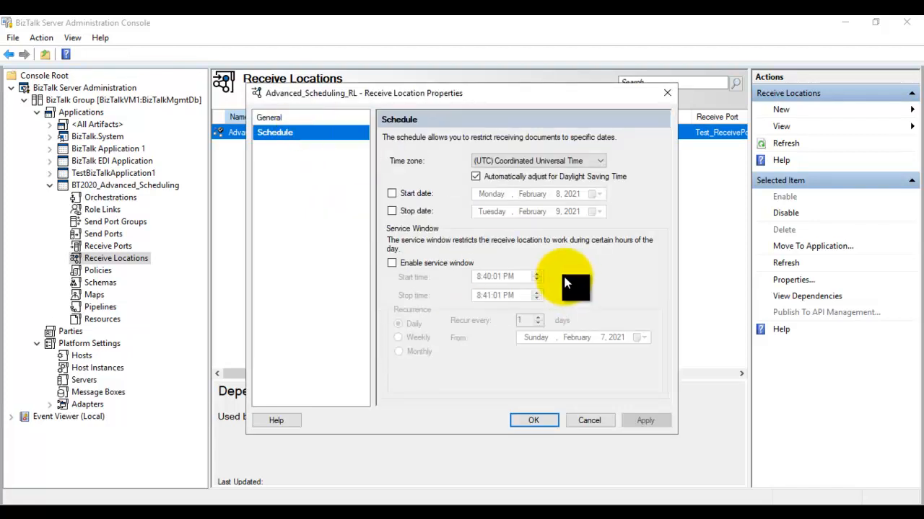
{"action": "left_click", "coordinate": [391, 263]}
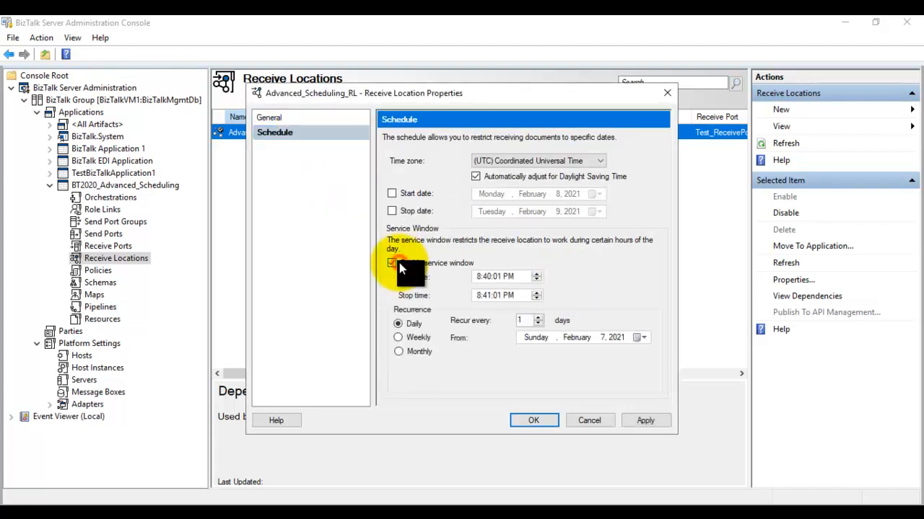
{"action": "left_click", "coordinate": [489, 280]}
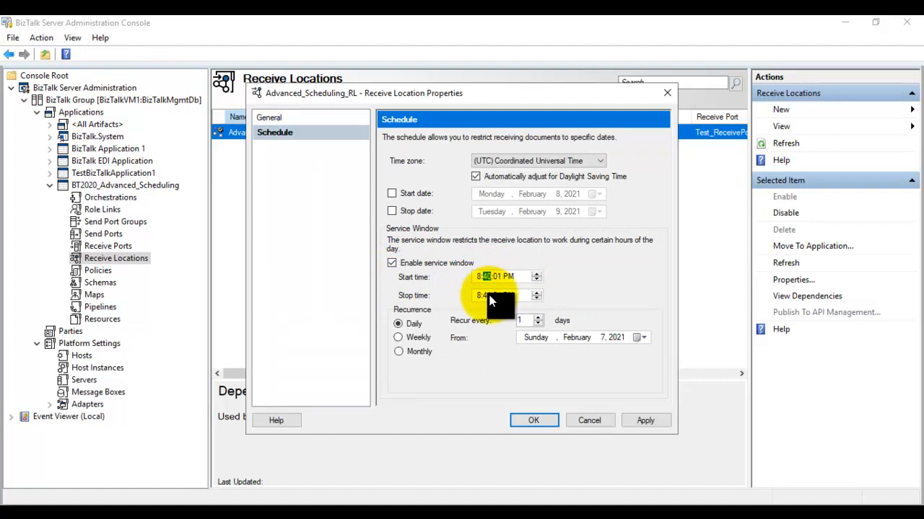
{"action": "left_click", "coordinate": [488, 297]}
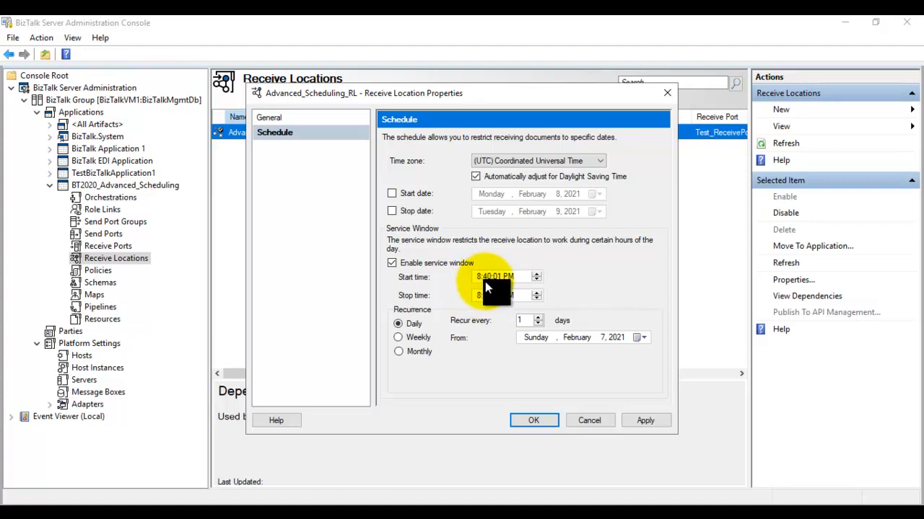
{"action": "left_click", "coordinate": [485, 280]}
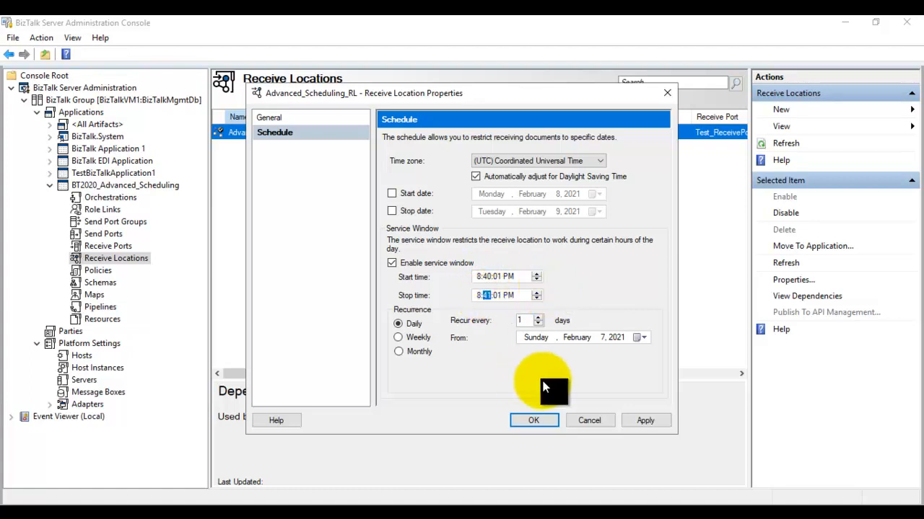
{"action": "left_click", "coordinate": [640, 422]}
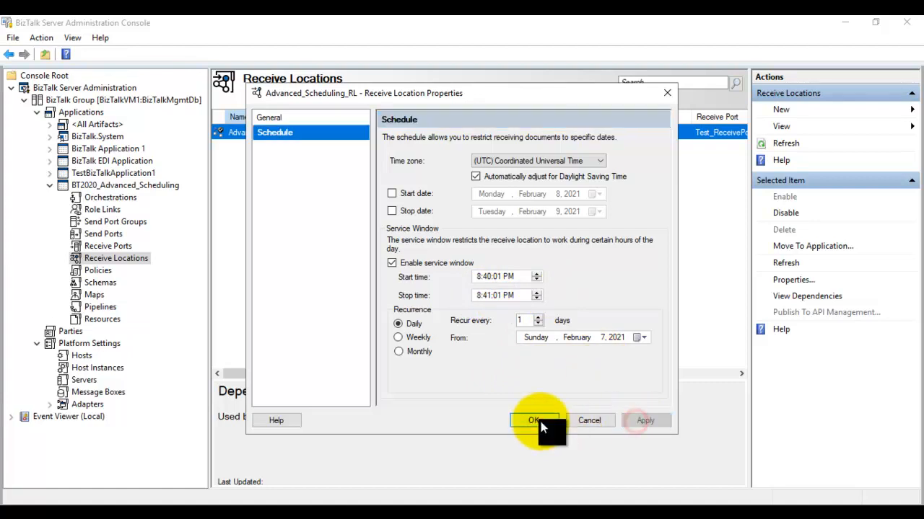
{"action": "left_click", "coordinate": [538, 422]}
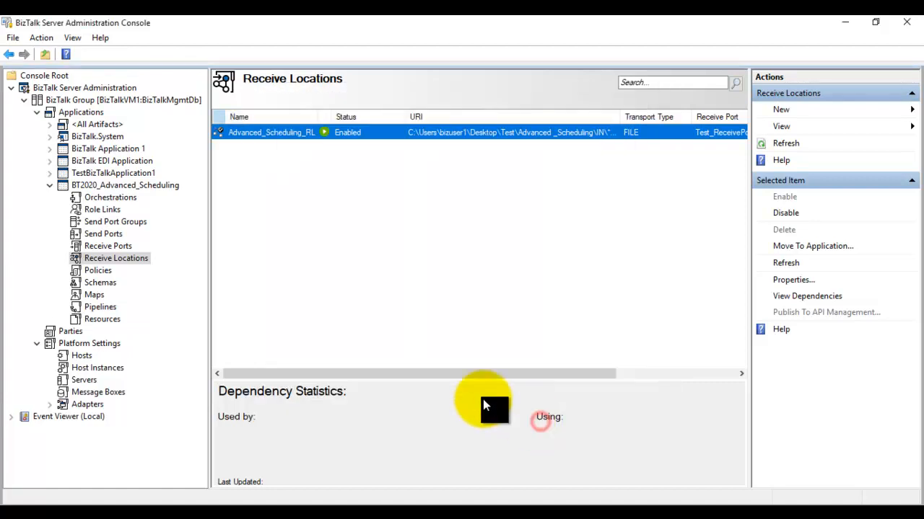
- Restart the BizTalkServerApplication host instance under Platform Settings
{"action": "left_click", "coordinate": [105, 369]}
{"action": "left_click", "coordinate": [303, 122]}
{"action": "right_click", "coordinate": [298, 121]}
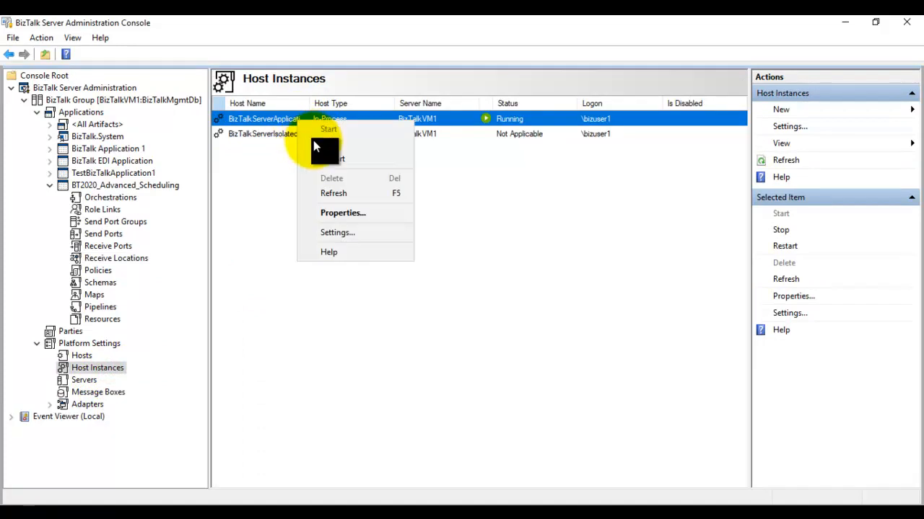
{"action": "left_click", "coordinate": [334, 159]}
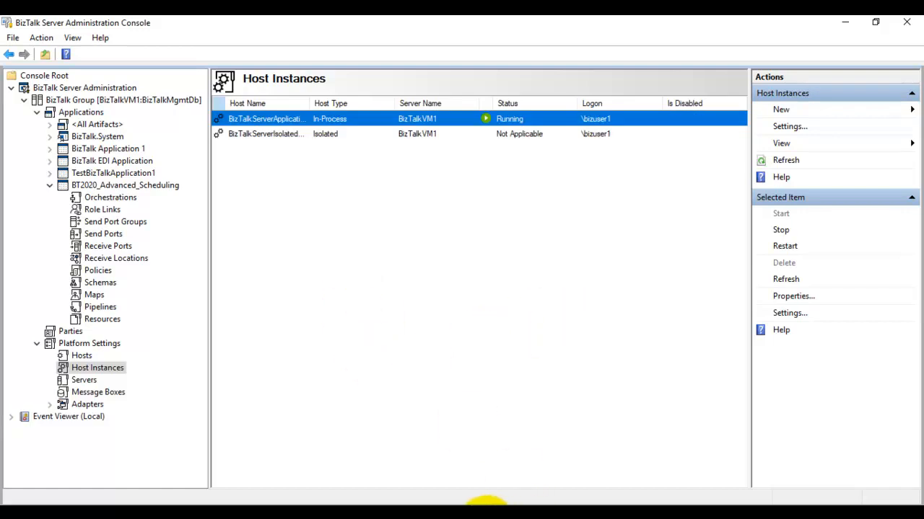
- In File Explorer, copy Test_Input_File from the Test folder into the Advanced _Scheduling IN folder
{"action": "mouse_move", "coordinate": [480, 507]}
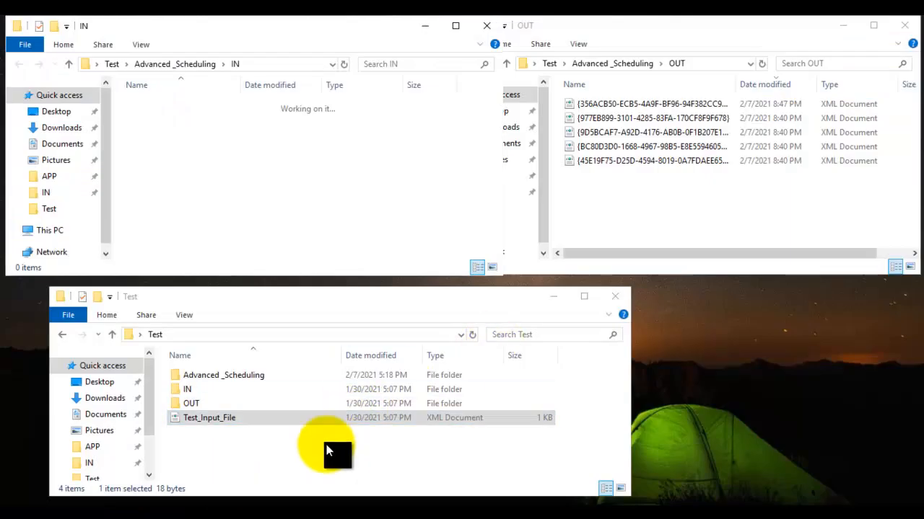
{"action": "left_click", "coordinate": [336, 461]}
{"action": "right_click", "coordinate": [330, 420]}
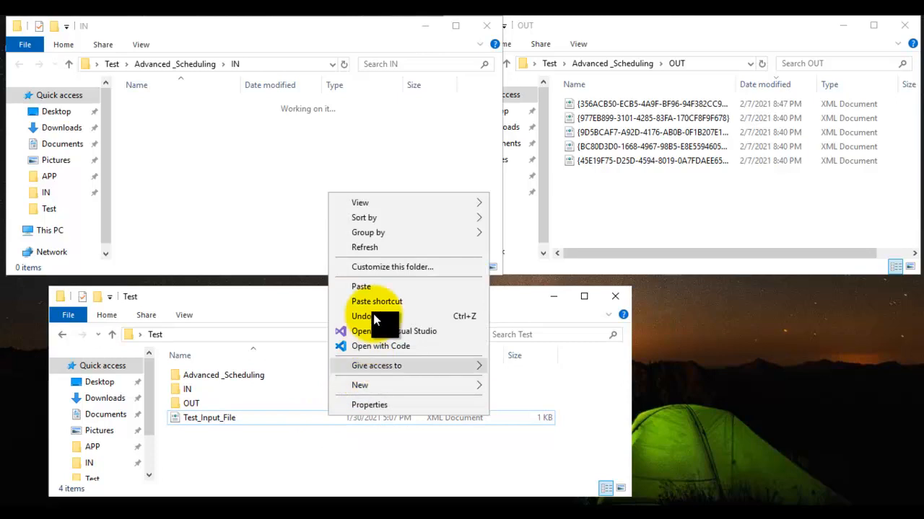
{"action": "left_click", "coordinate": [274, 465]}
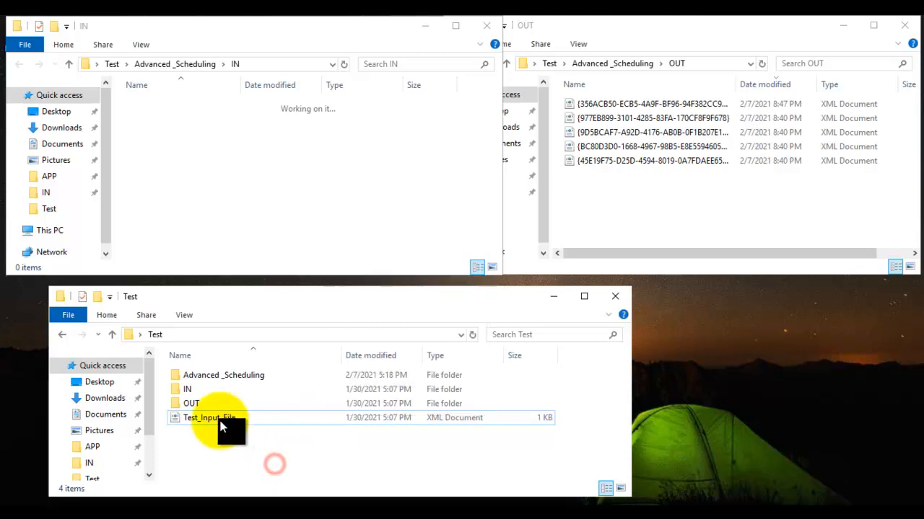
{"action": "left_click", "coordinate": [222, 426]}
{"action": "right_click", "coordinate": [221, 426]}
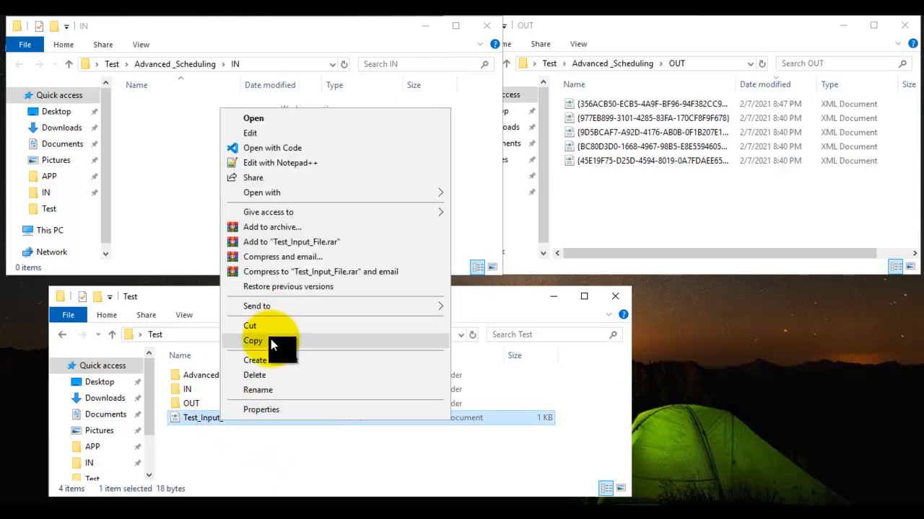
{"action": "left_click", "coordinate": [271, 339]}
{"action": "right_click", "coordinate": [215, 148]}
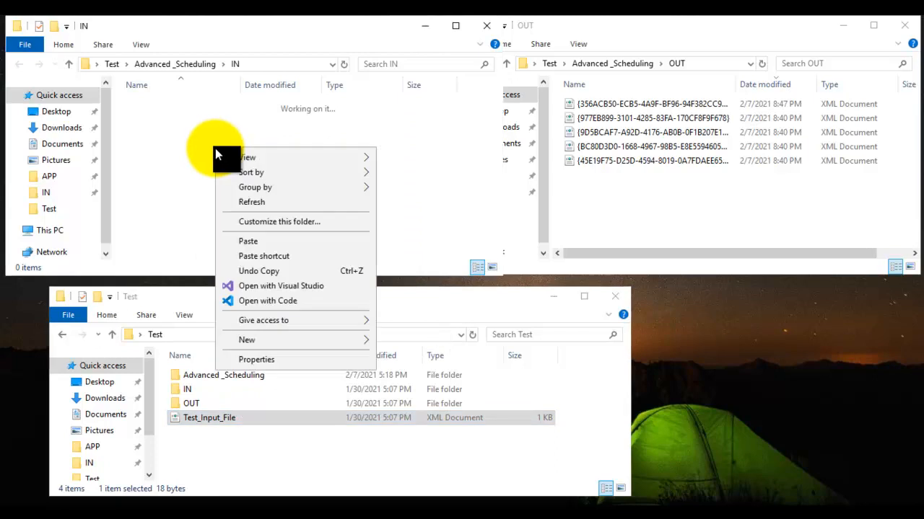
{"action": "left_click", "coordinate": [259, 243]}
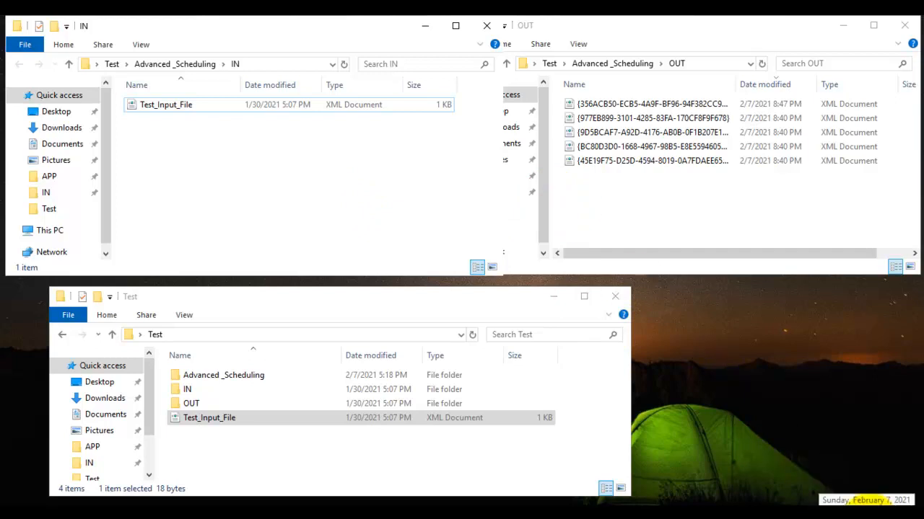
- Check the current system date and time against the service window
{"action": "left_click", "coordinate": [866, 514]}
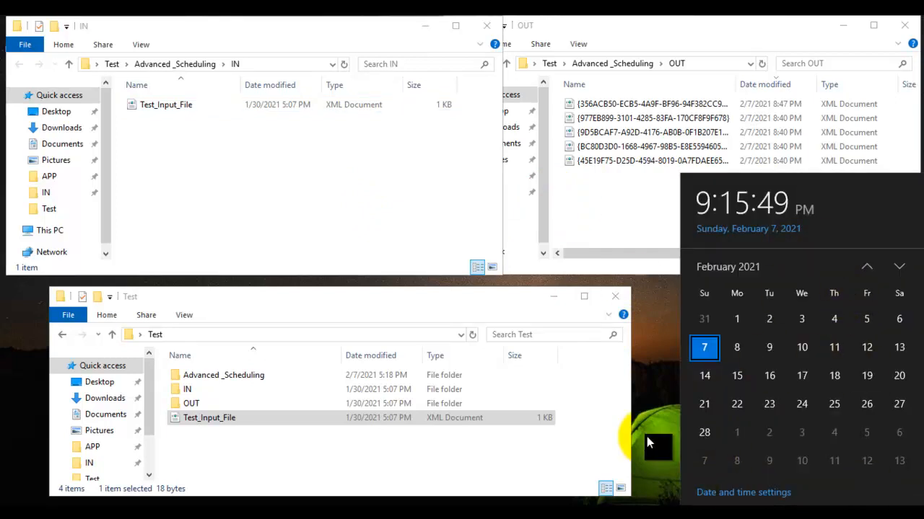
{"action": "left_click", "coordinate": [648, 435]}
{"action": "right_click", "coordinate": [831, 505]}
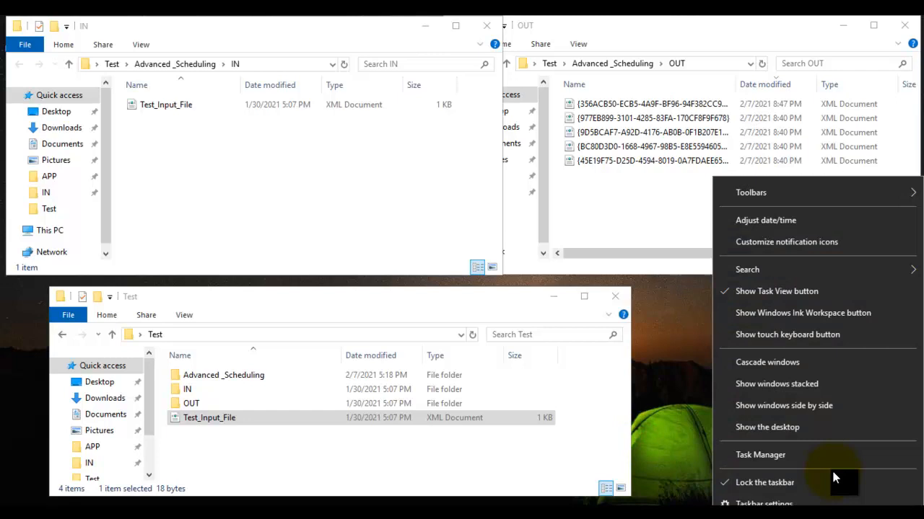
- Delete all XML files from the Advanced _Scheduling OUT folder and Test_Input_File from the IN folder
{"action": "left_click", "coordinate": [652, 209]}
{"action": "key", "text": "ctrl+a"}
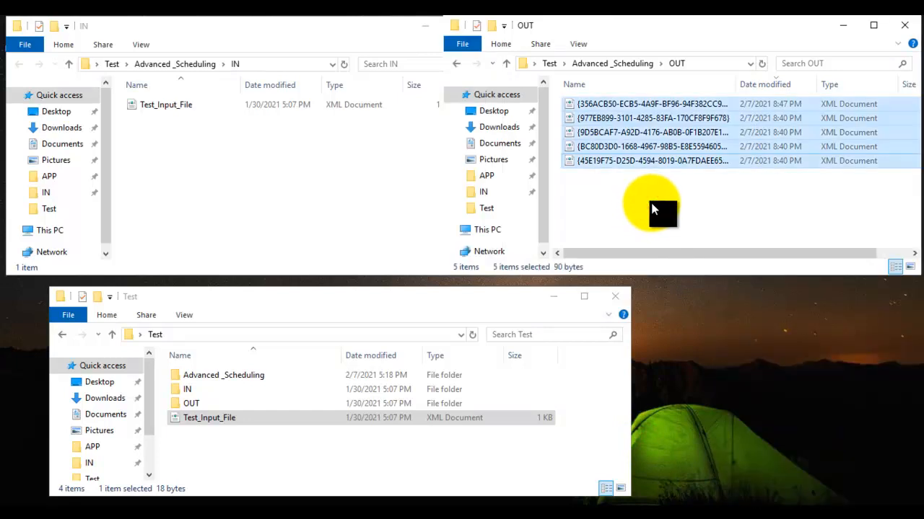
{"action": "key", "text": "alt+Up"}
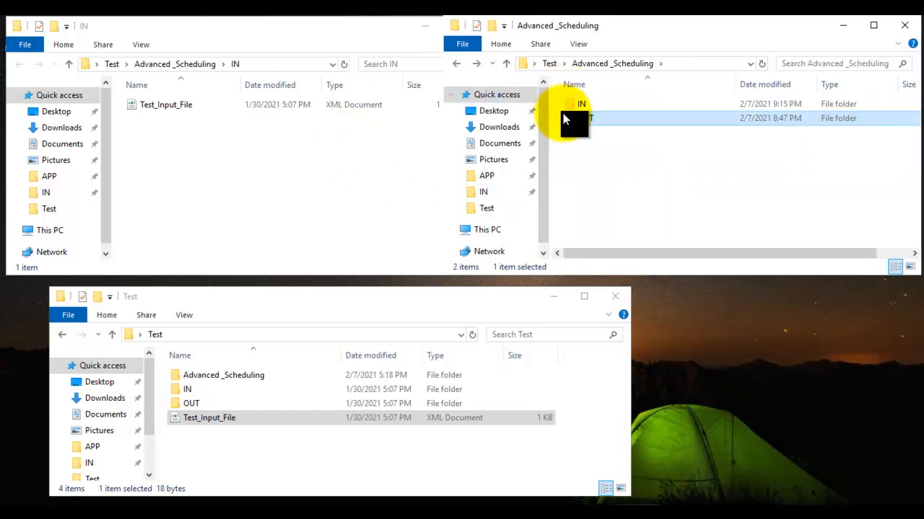
{"action": "double_click", "coordinate": [578, 125]}
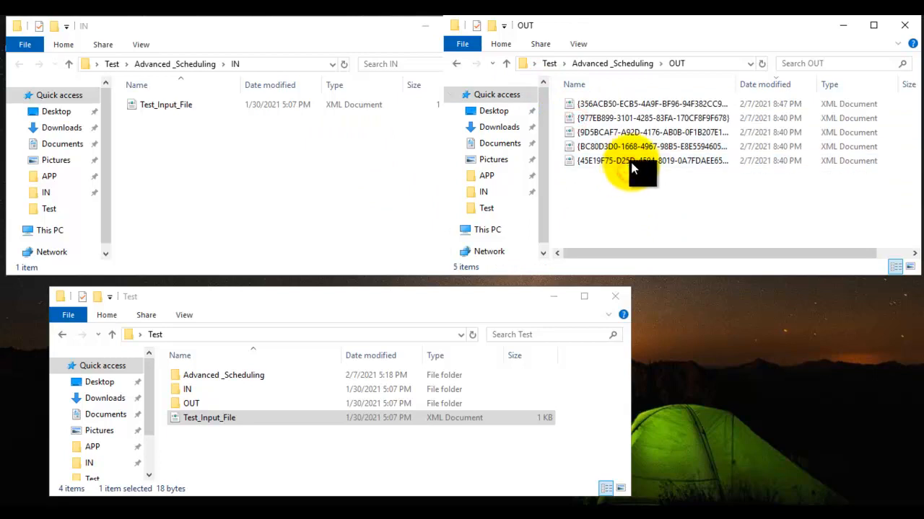
{"action": "left_click", "coordinate": [630, 162]}
{"action": "key", "text": "ctrl+a"}
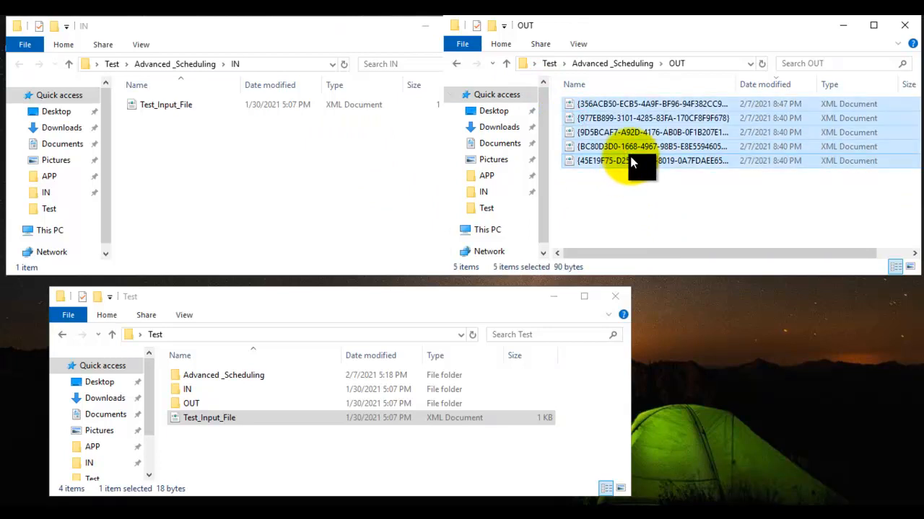
{"action": "key", "text": "Delete"}
{"action": "left_click", "coordinate": [309, 110]}
{"action": "key", "text": "Delete"}
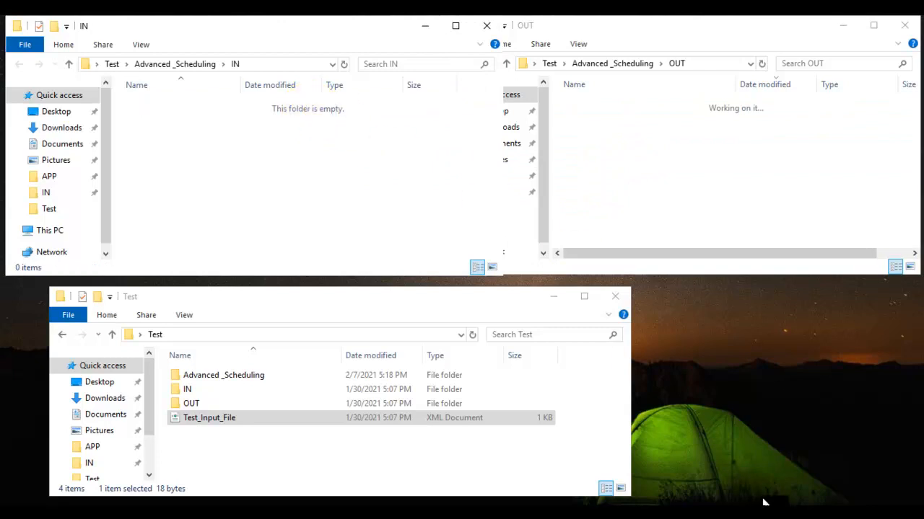
- Check the system clock and open the Windows Date & time settings
{"action": "left_click", "coordinate": [849, 499]}
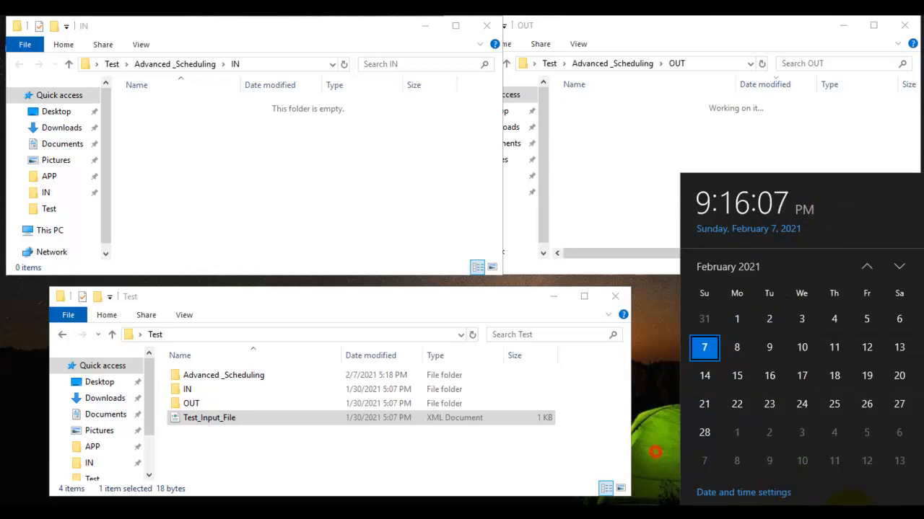
{"action": "left_click", "coordinate": [825, 503]}
{"action": "right_click", "coordinate": [824, 505]}
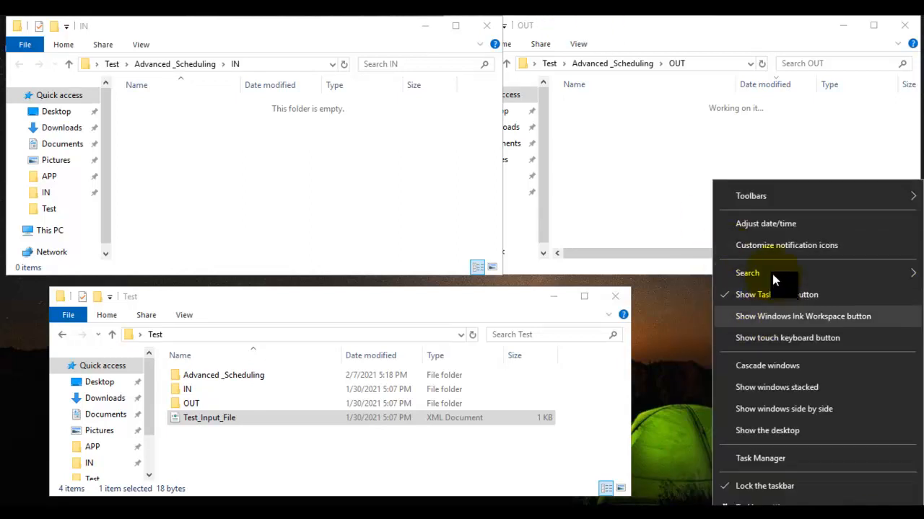
{"action": "left_click", "coordinate": [761, 225]}
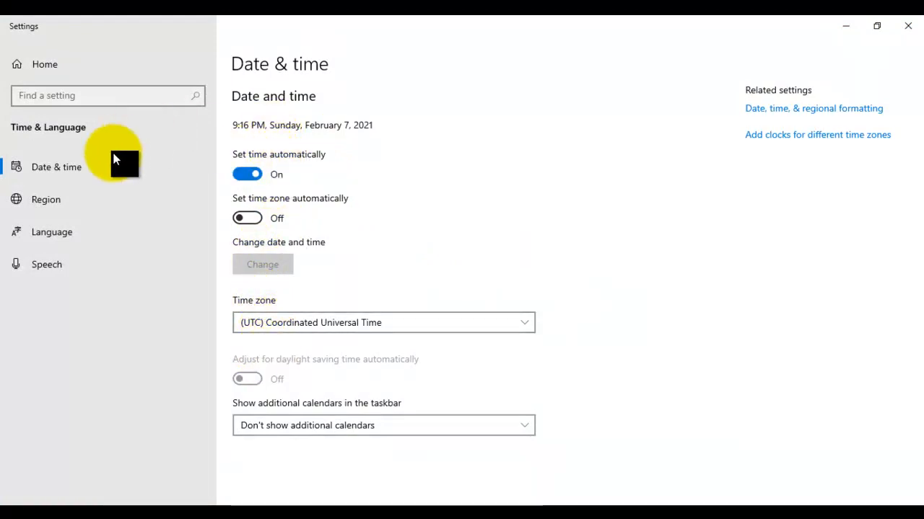
{"action": "left_click", "coordinate": [56, 173]}
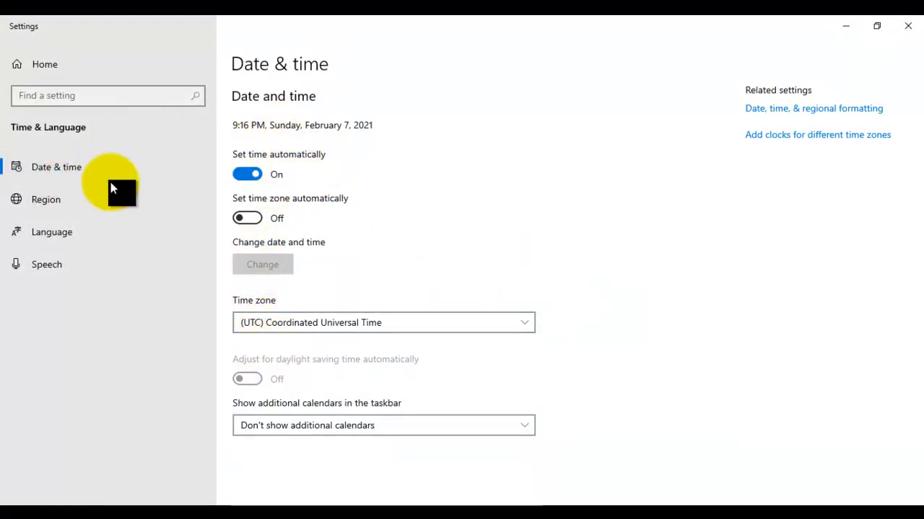
{"action": "left_click", "coordinate": [52, 173]}
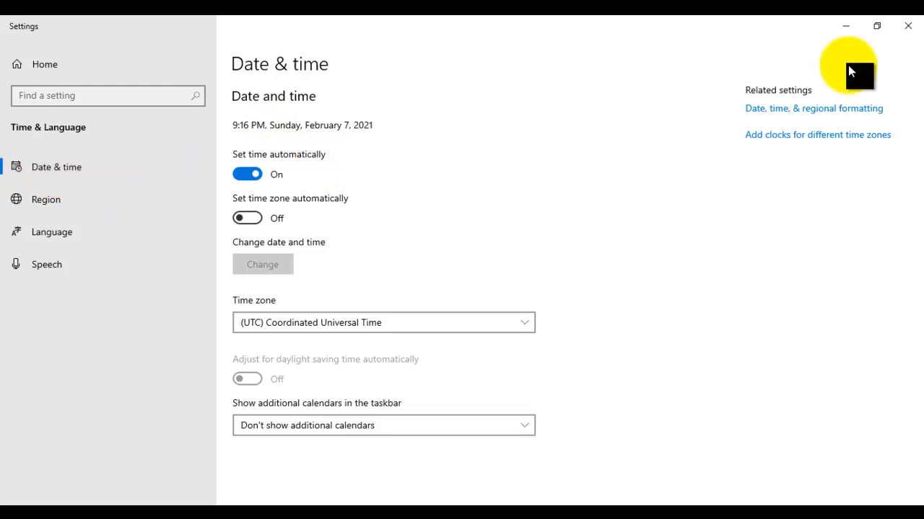
{"action": "left_click", "coordinate": [832, 104]}
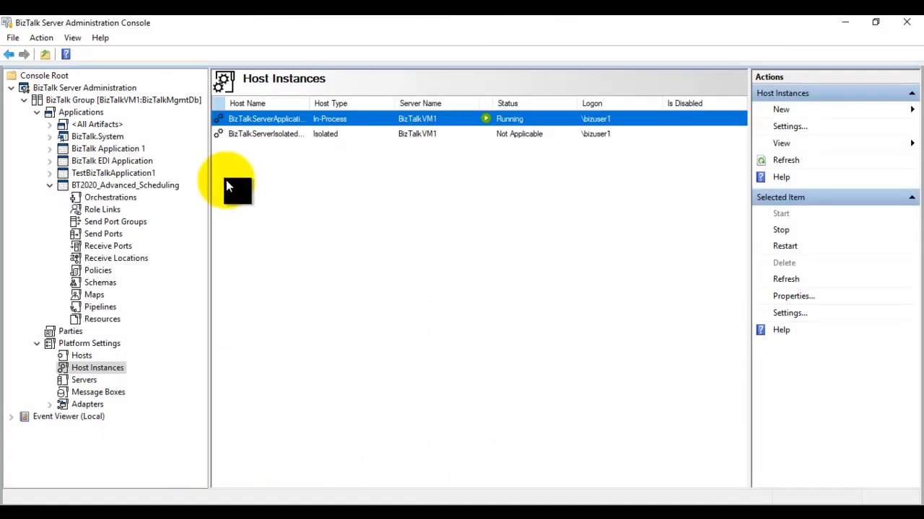
- In the BizTalk console, set the service window start time of the Advanced_Scheduling_RL receive location to 9:16:01 PM
{"action": "left_click", "coordinate": [126, 261]}
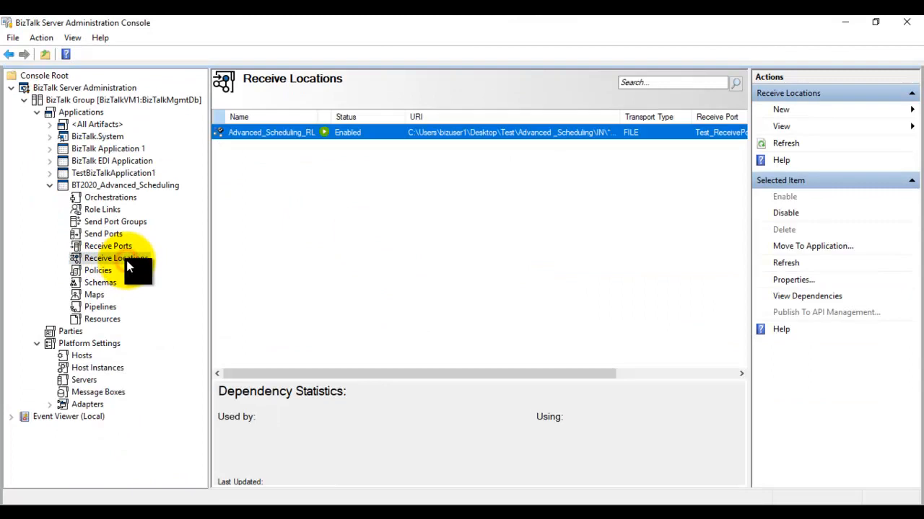
{"action": "double_click", "coordinate": [283, 133]}
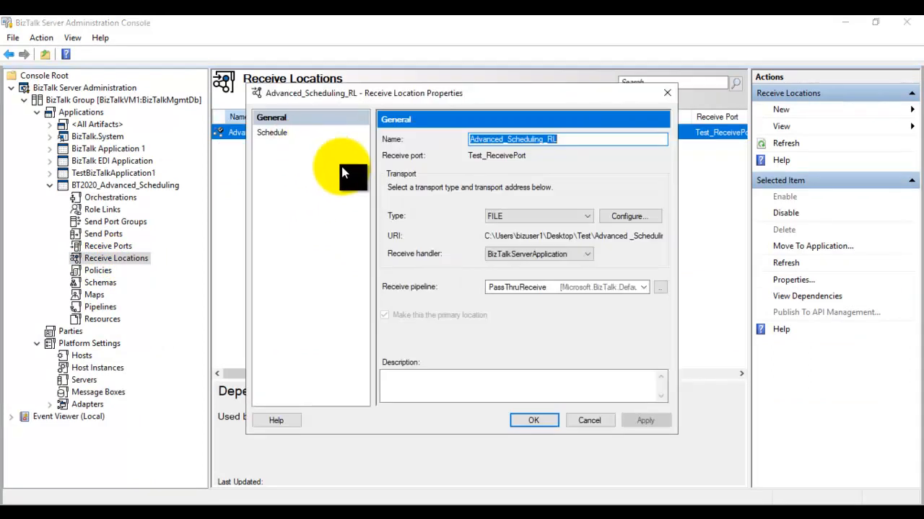
{"action": "left_click", "coordinate": [305, 135]}
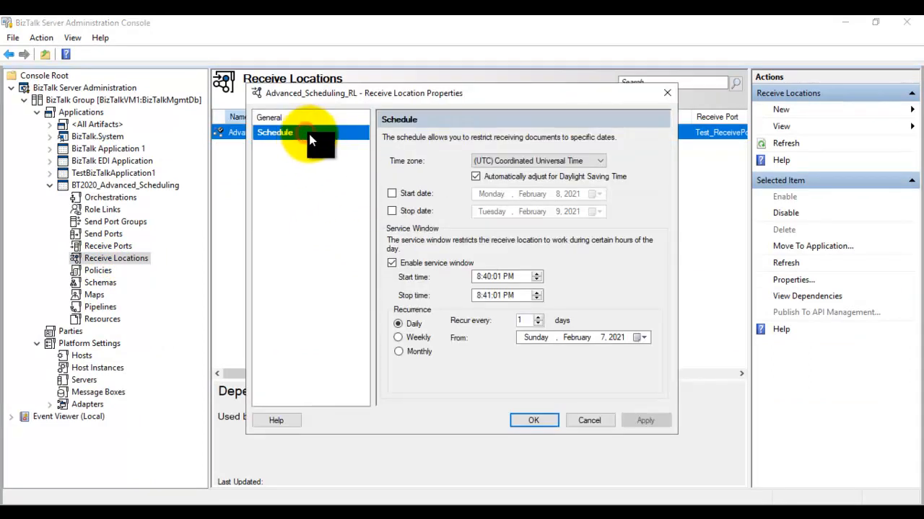
{"action": "left_click", "coordinate": [477, 277]}
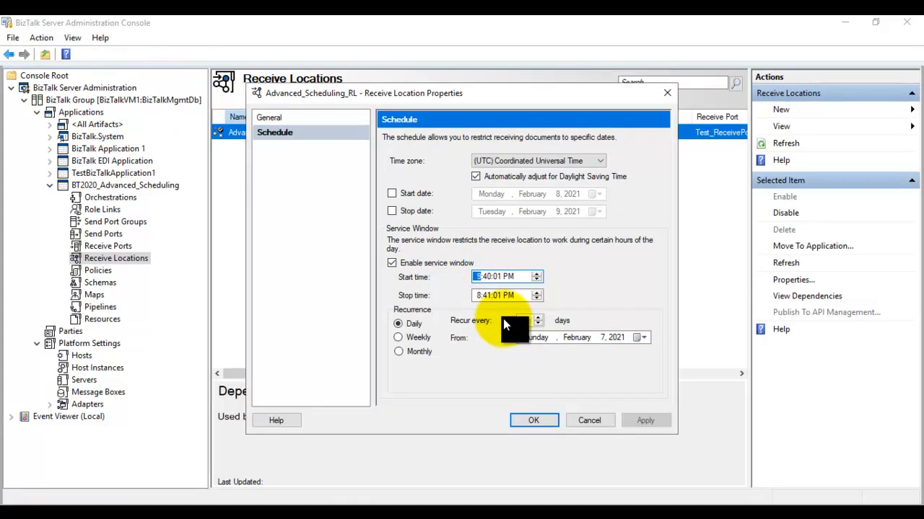
{"action": "type", "text": "9:17"}
{"action": "key", "text": "Down"}
{"action": "key", "text": "Left"}
{"action": "key", "text": "Tab"}
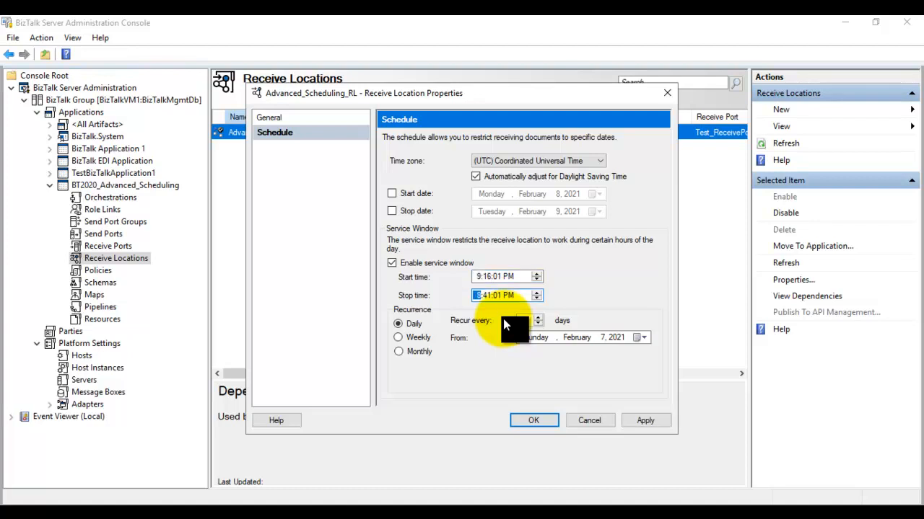
- Set the service window stop time to 9:17:01 PM and save the receive location properties
{"action": "key", "text": "Up"}
{"action": "key", "text": "Tab"}
{"action": "key", "text": "shift+Tab"}
{"action": "key", "text": "Down"}
{"action": "left_click", "coordinate": [531, 421]}
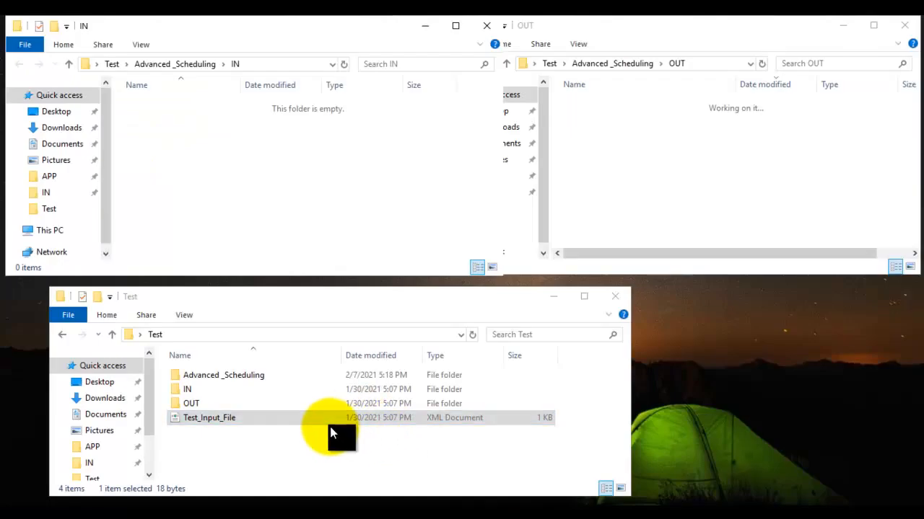
- In File Explorer, copy Test_Input_File from the Test folder into the Advanced _Scheduling IN folder several times, refreshing the OUT folder
{"action": "left_click", "coordinate": [321, 427]}
{"action": "left_click", "coordinate": [324, 422]}
{"action": "left_click_drag", "start_coordinate": [285, 155], "coordinate": [289, 154]}
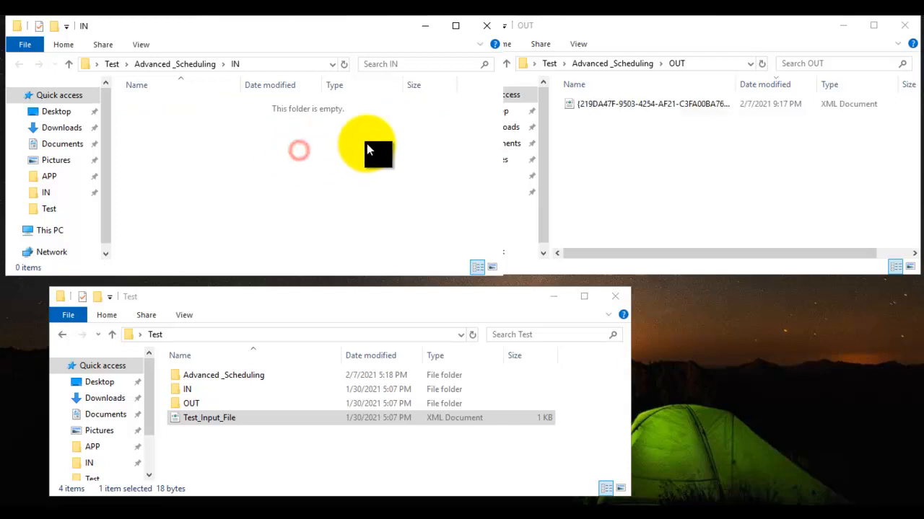
{"action": "left_click", "coordinate": [712, 148]}
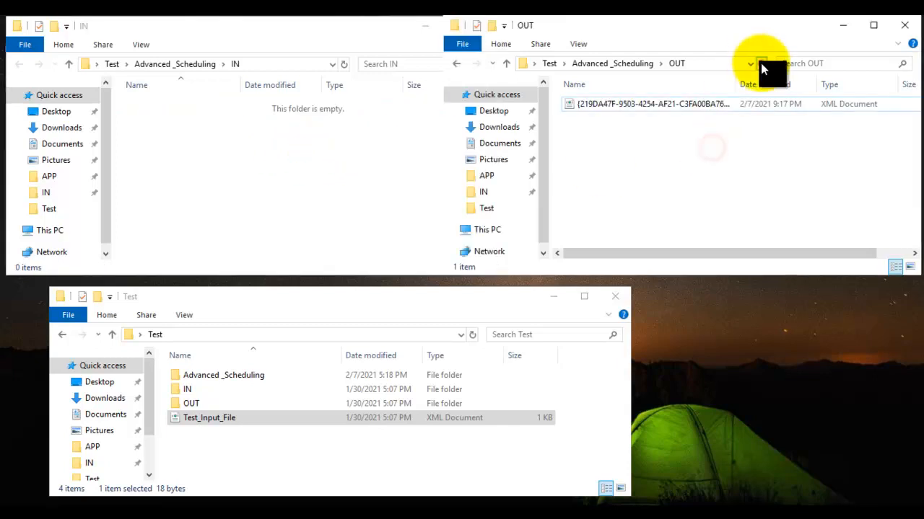
{"action": "left_click", "coordinate": [761, 64]}
{"action": "left_click", "coordinate": [320, 165]}
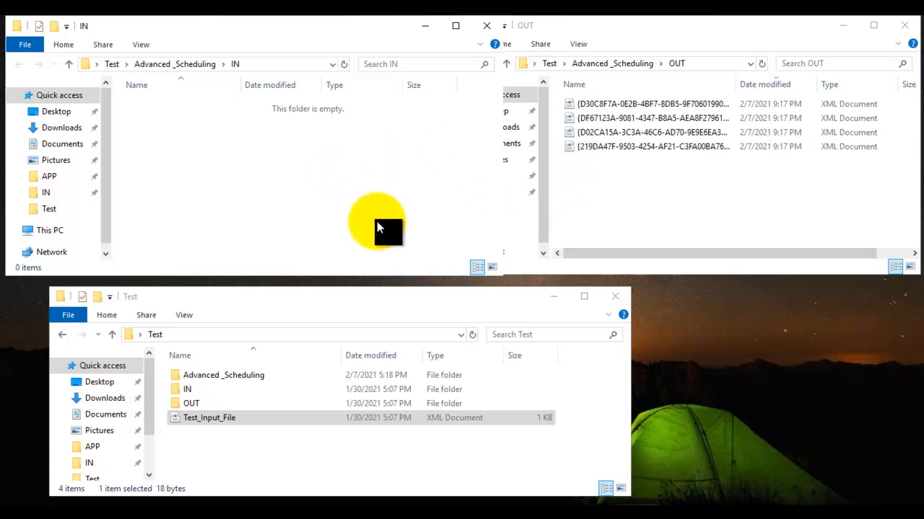
- Check the Advanced _Scheduling IN and OUT folders for the processed XML files
{"action": "left_click", "coordinate": [361, 197]}
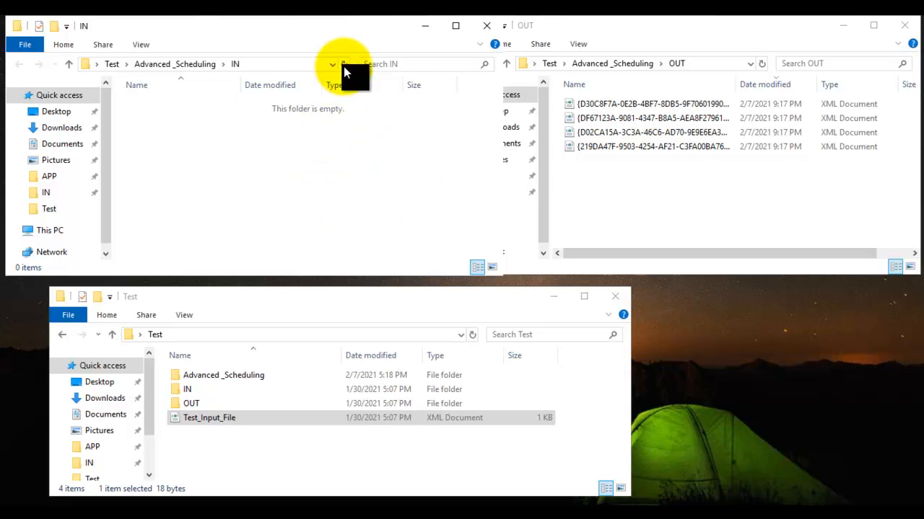
{"action": "left_click", "coordinate": [722, 174]}
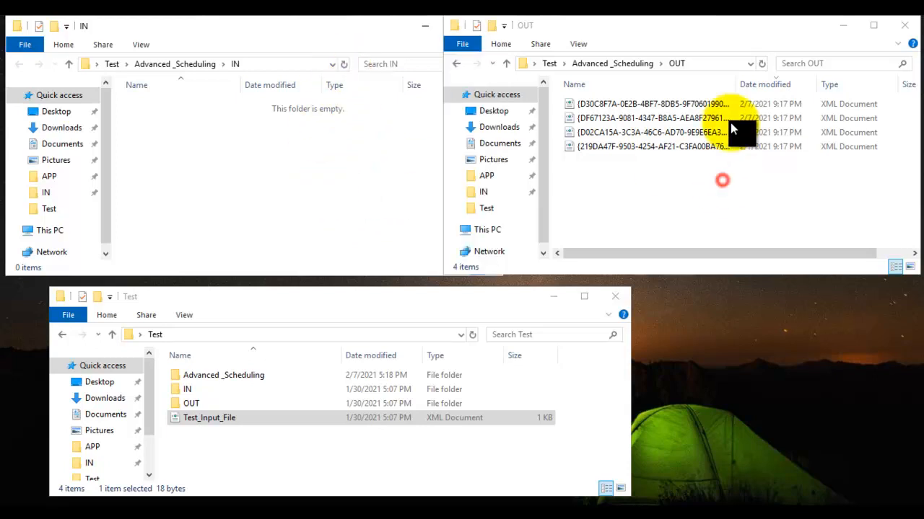
{"action": "left_click", "coordinate": [711, 196]}
{"action": "left_click_drag", "start_coordinate": [730, 180], "coordinate": [691, 133]}
{"action": "left_click", "coordinate": [715, 207]}
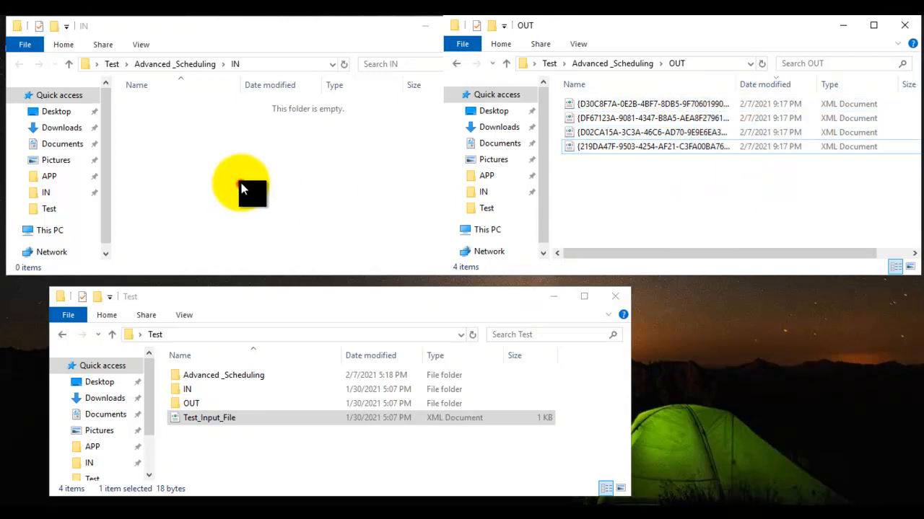
- Paste Test_Input_File into the Advanced _Scheduling IN folder once more and refresh the folder to check whether the file is picked up
{"action": "left_click", "coordinate": [240, 184]}
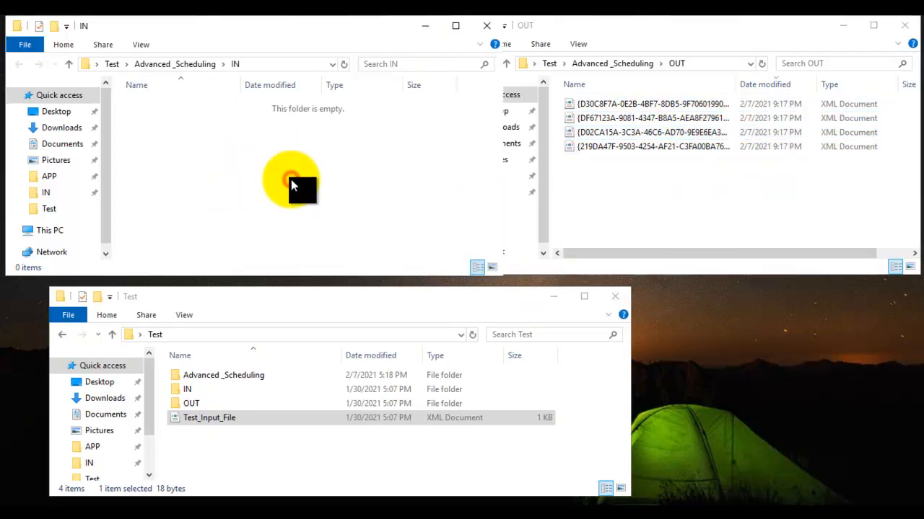
{"action": "left_click", "coordinate": [346, 64]}
{"action": "left_click", "coordinate": [358, 186]}
{"action": "right_click", "coordinate": [266, 136]}
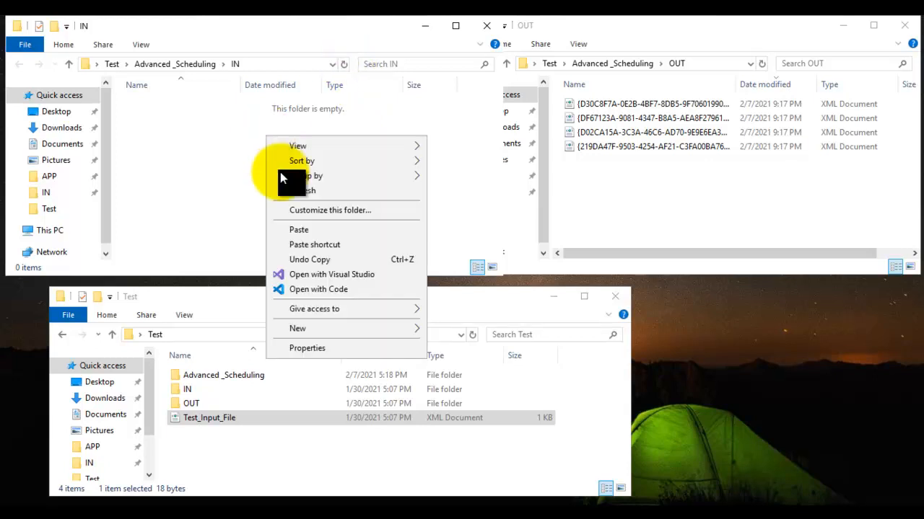
{"action": "left_click", "coordinate": [302, 228]}
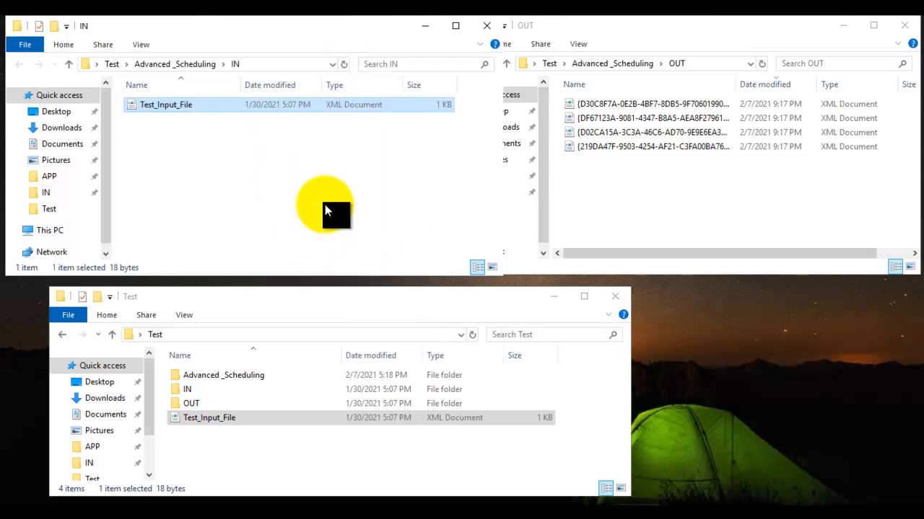
{"action": "left_click", "coordinate": [324, 205]}
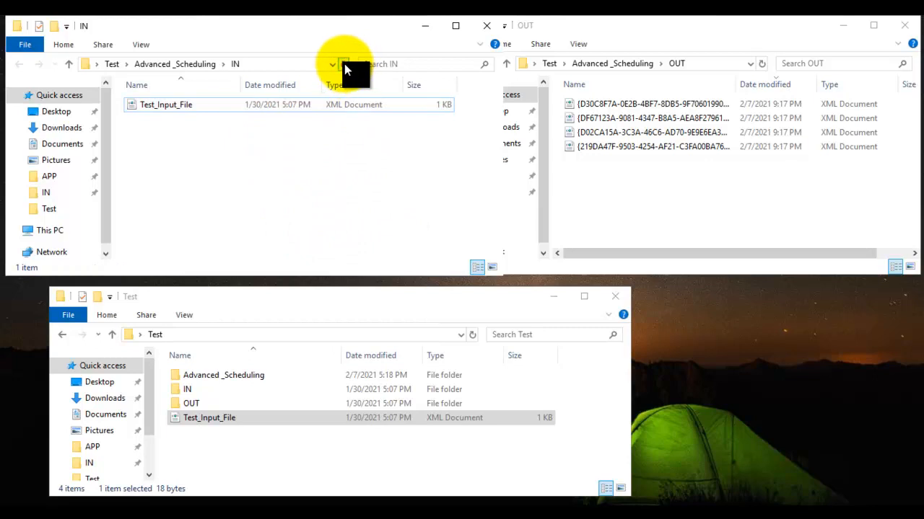
{"action": "left_click", "coordinate": [345, 64]}
{"action": "left_click", "coordinate": [344, 67]}
{"action": "left_click", "coordinate": [352, 173]}
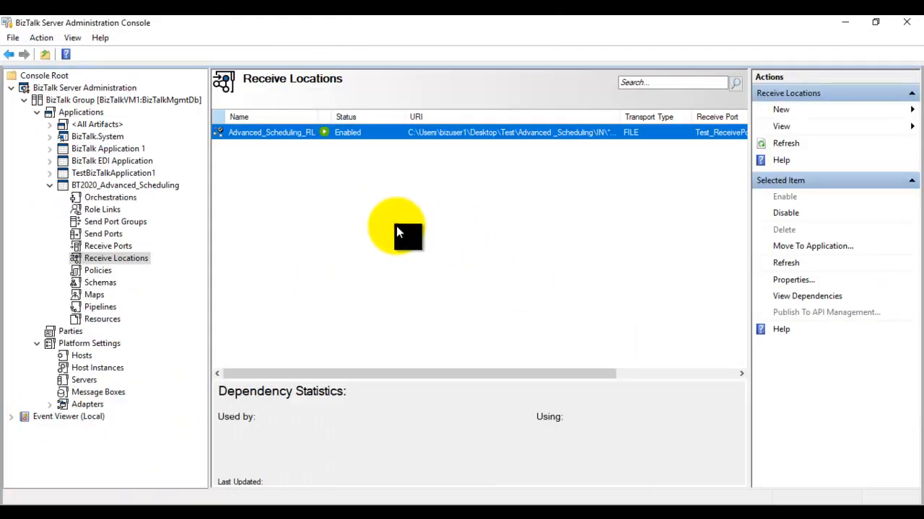
- Compare the service window of Advanced_Scheduling_RL with the system clock and close its properties without changes
{"action": "left_click", "coordinate": [396, 226]}
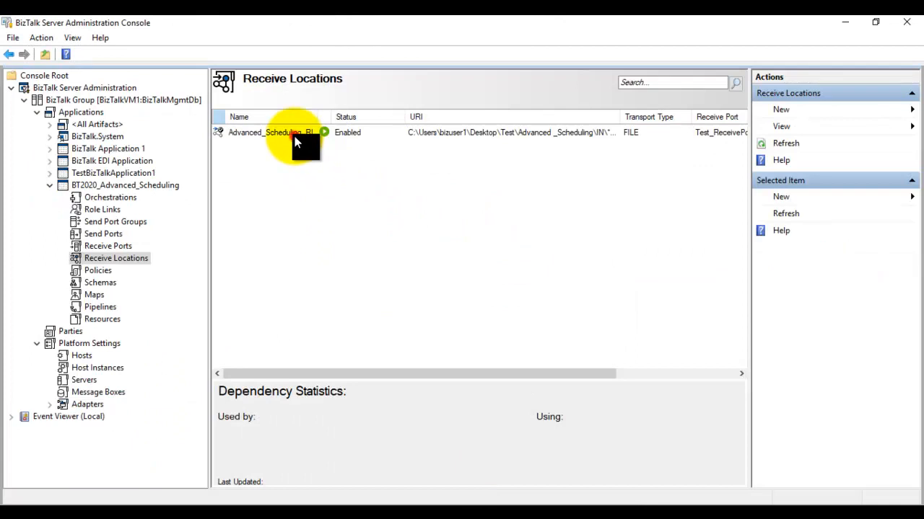
{"action": "double_click", "coordinate": [294, 143]}
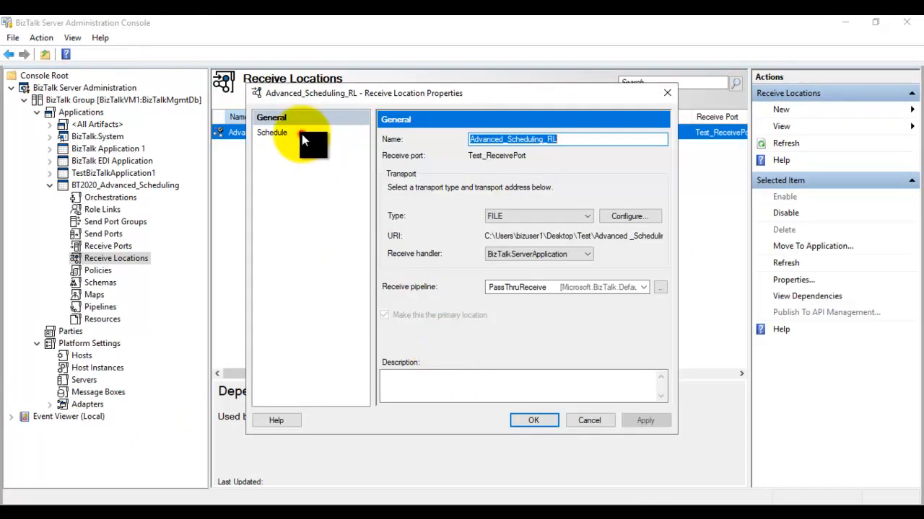
{"action": "left_click", "coordinate": [302, 135]}
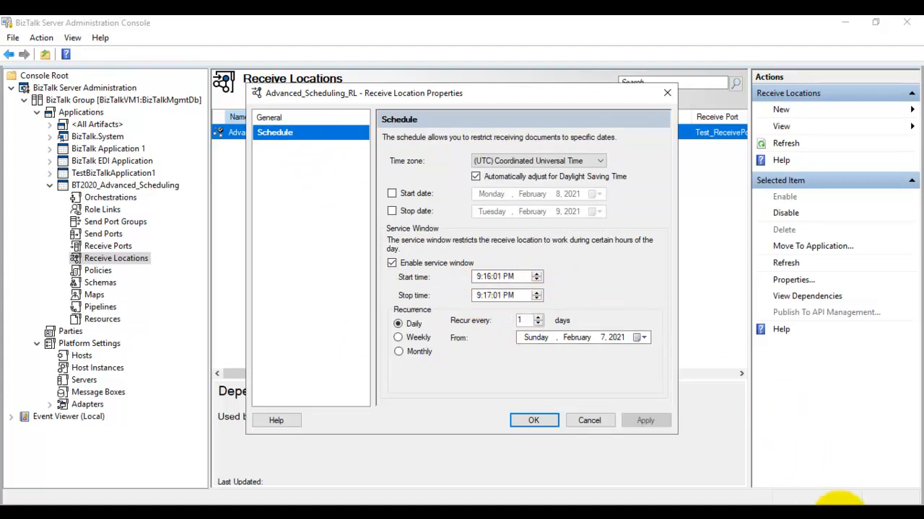
{"action": "left_click", "coordinate": [864, 516]}
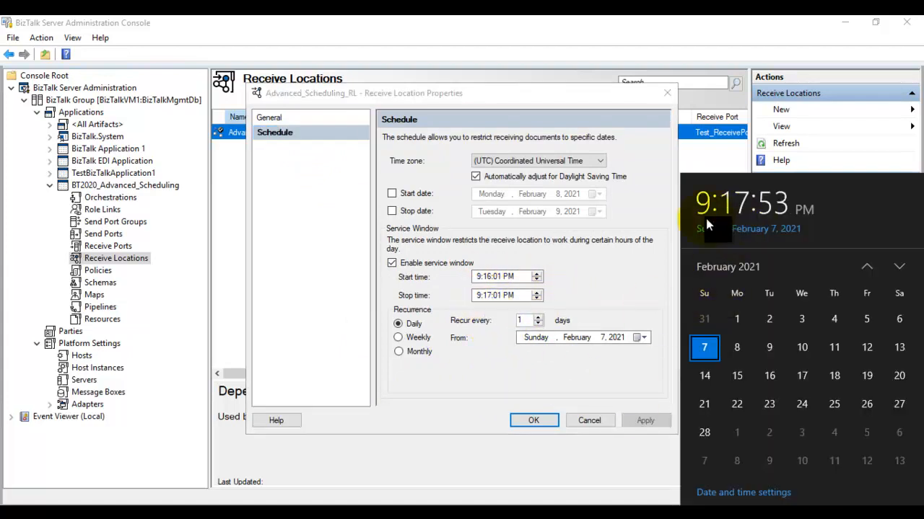
{"action": "left_click", "coordinate": [342, 300]}
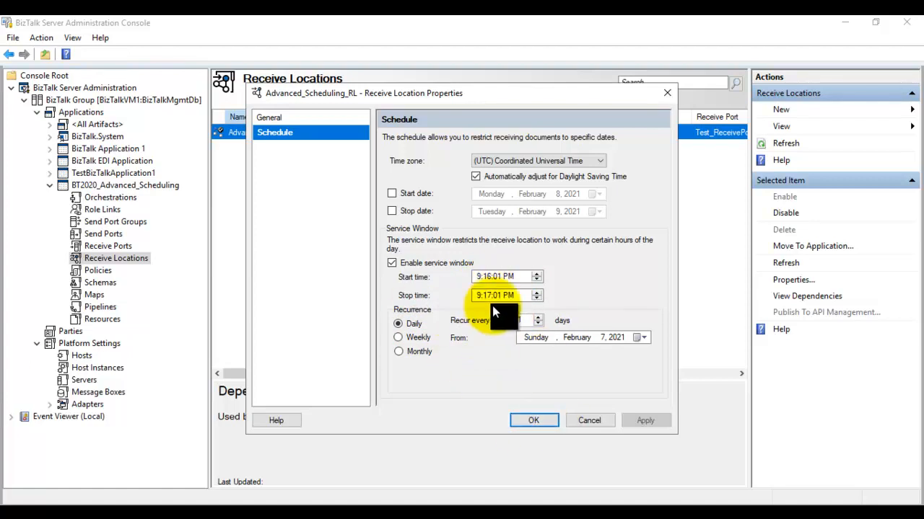
{"action": "left_click", "coordinate": [589, 420]}
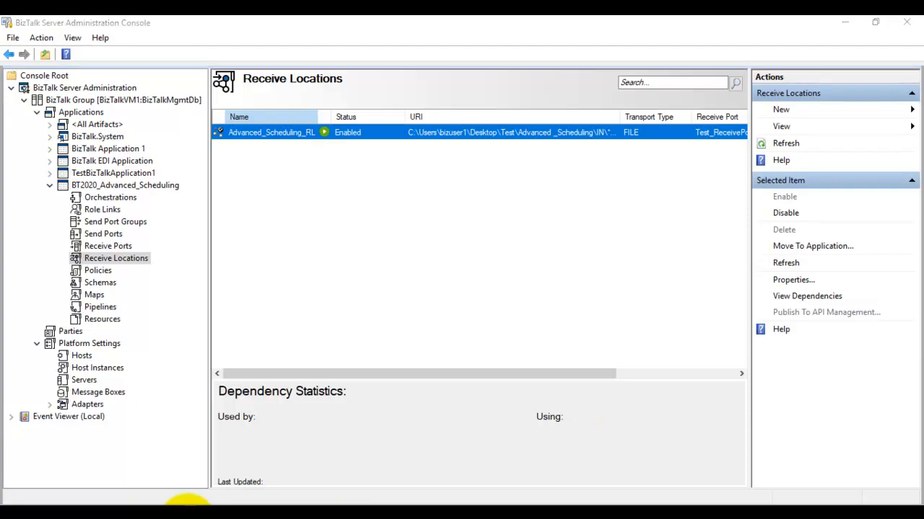
- Switch to the BizTalk_2020 PowerPoint presentation in the browser and show the Thank You slide
{"action": "left_click", "coordinate": [188, 516]}
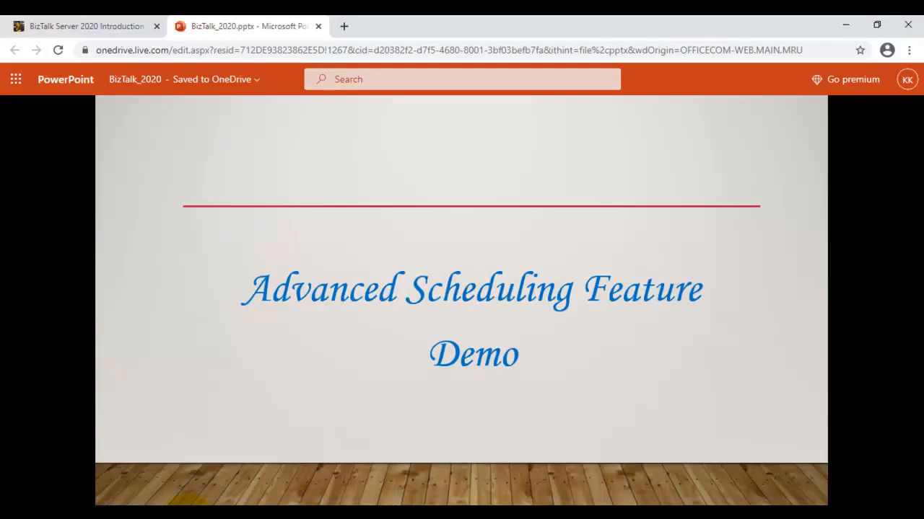
{"action": "key", "text": "Right"}
{"action": "key", "text": "Left"}
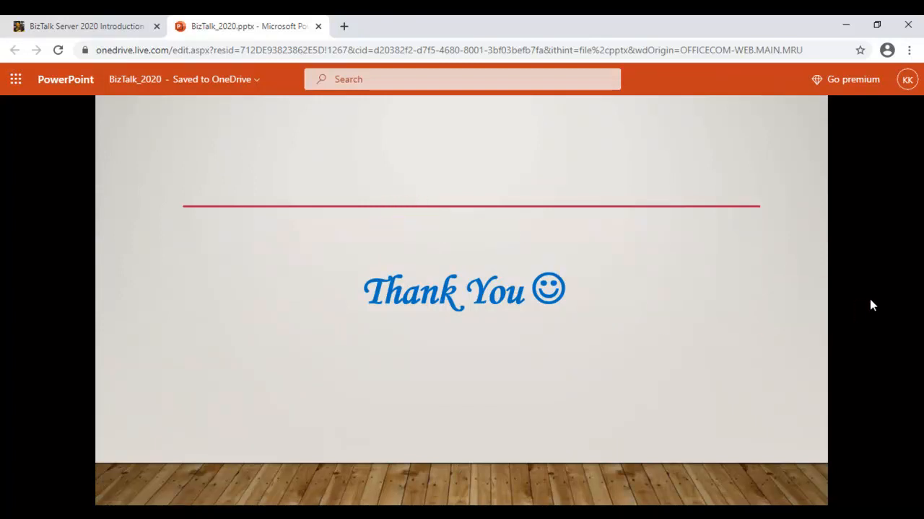
{"action": "mouse_move", "coordinate": [698, 18]}
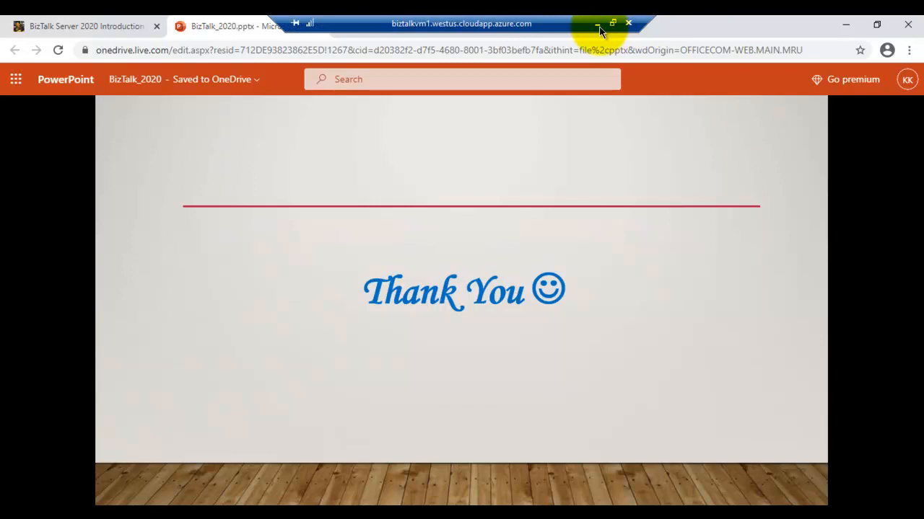